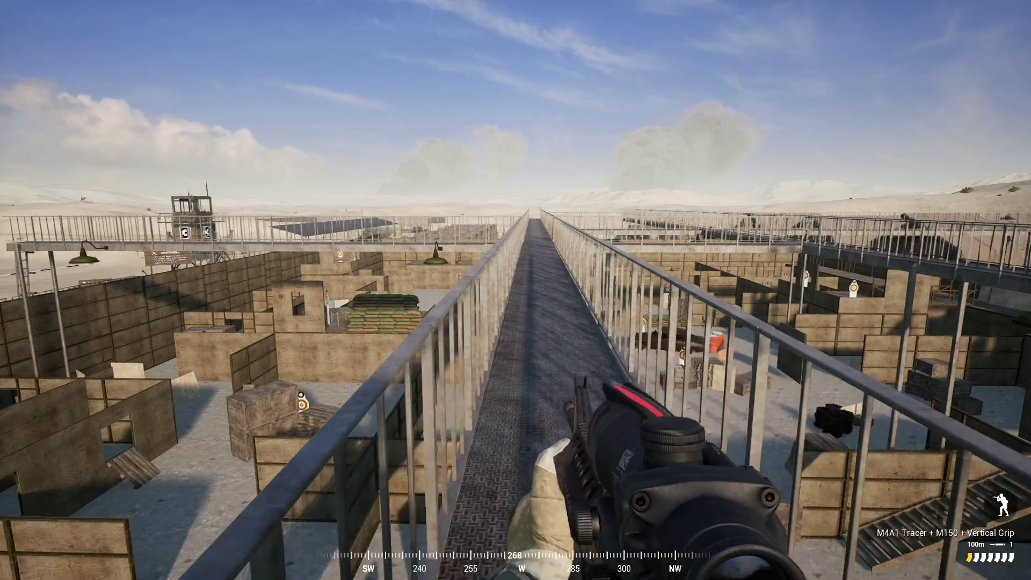
pyautogui.press('w')
pyautogui.press('w')
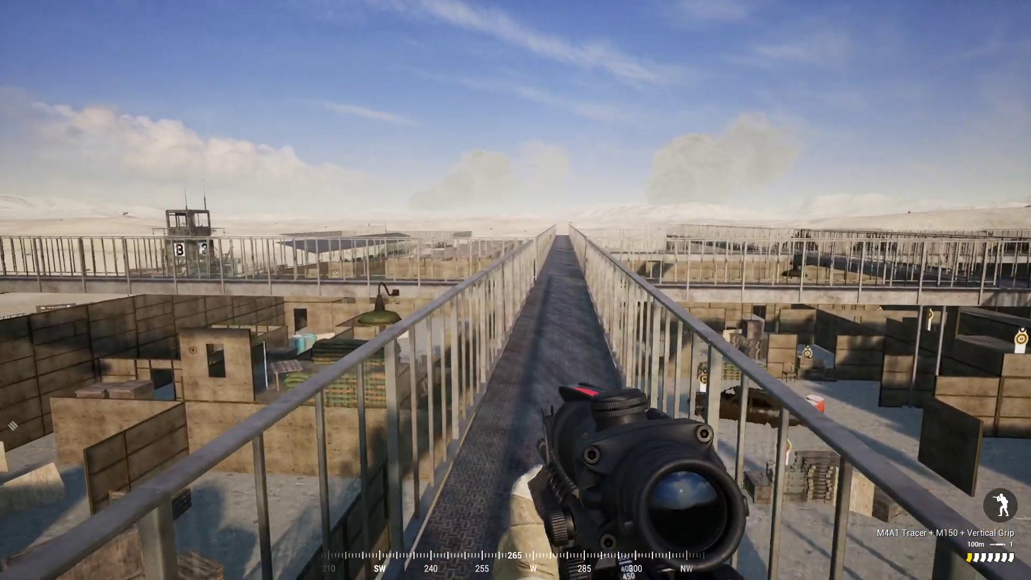
pyautogui.moveTo(516, 290)
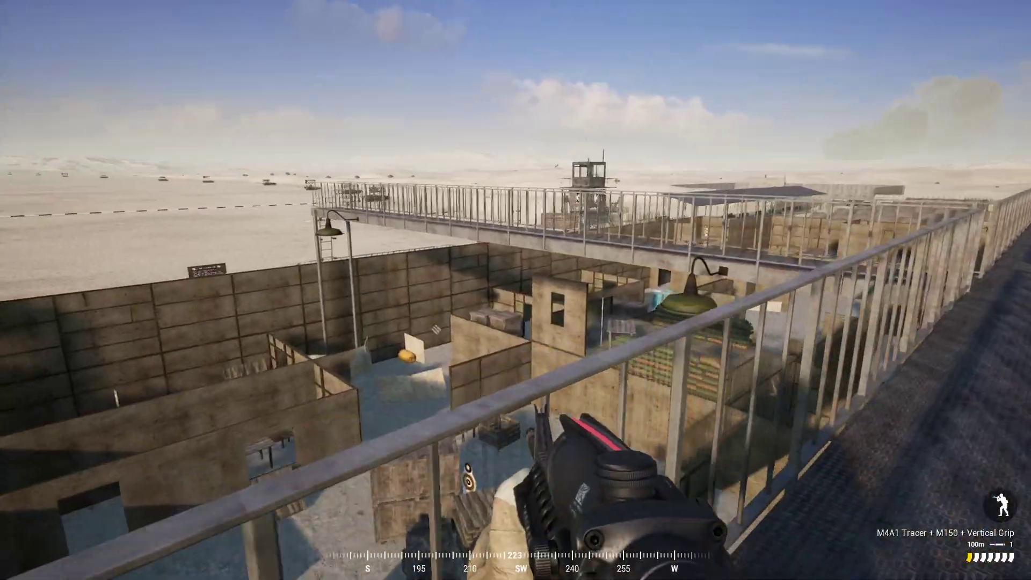
pyautogui.press('d')
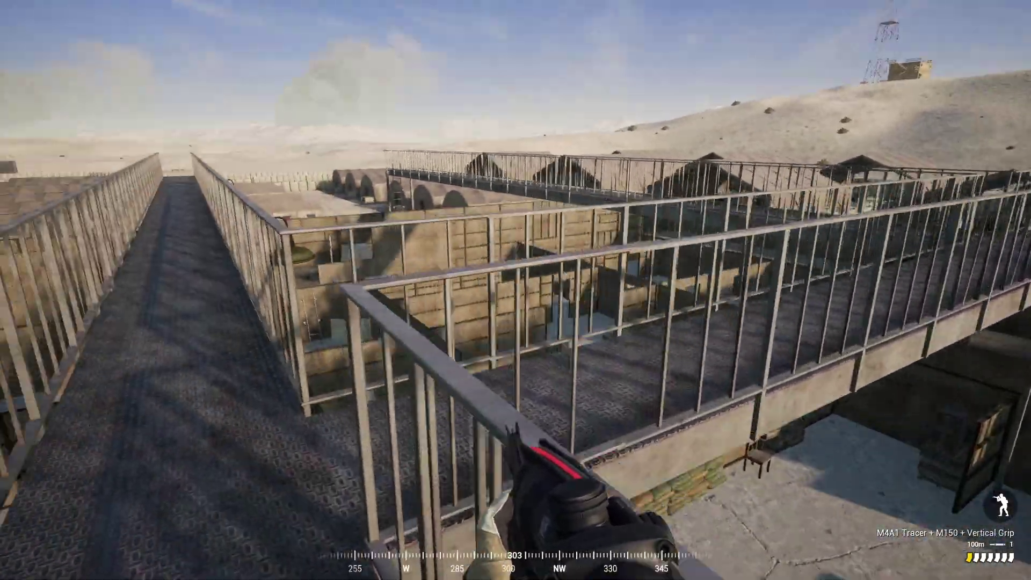
pyautogui.press('w')
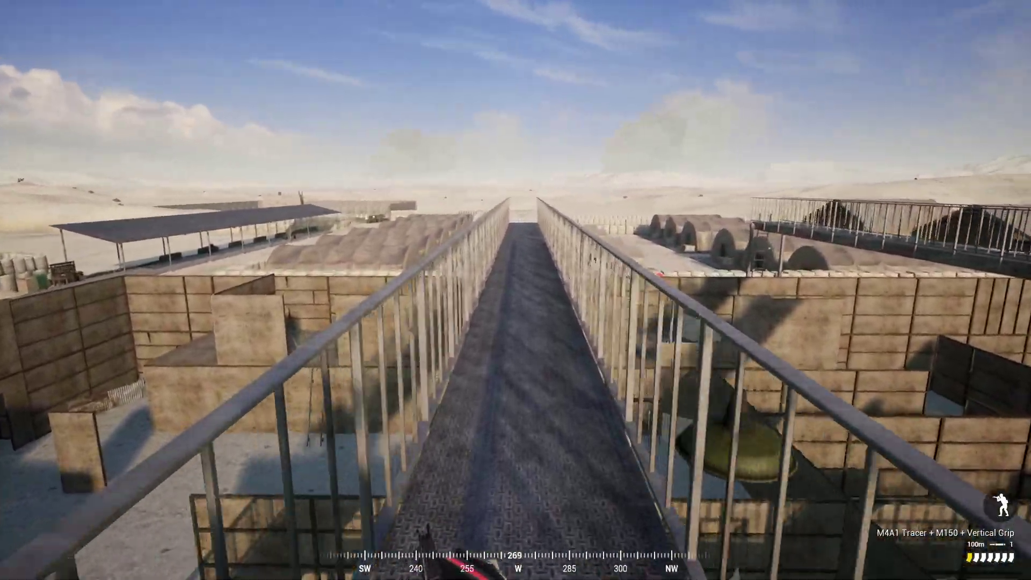
pyautogui.press('w')
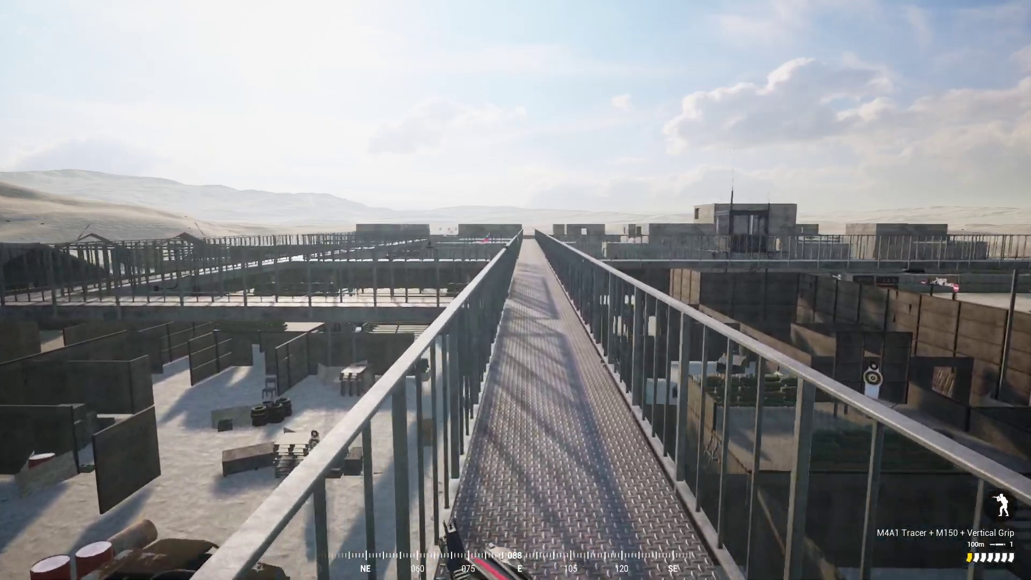
pyautogui.press('w')
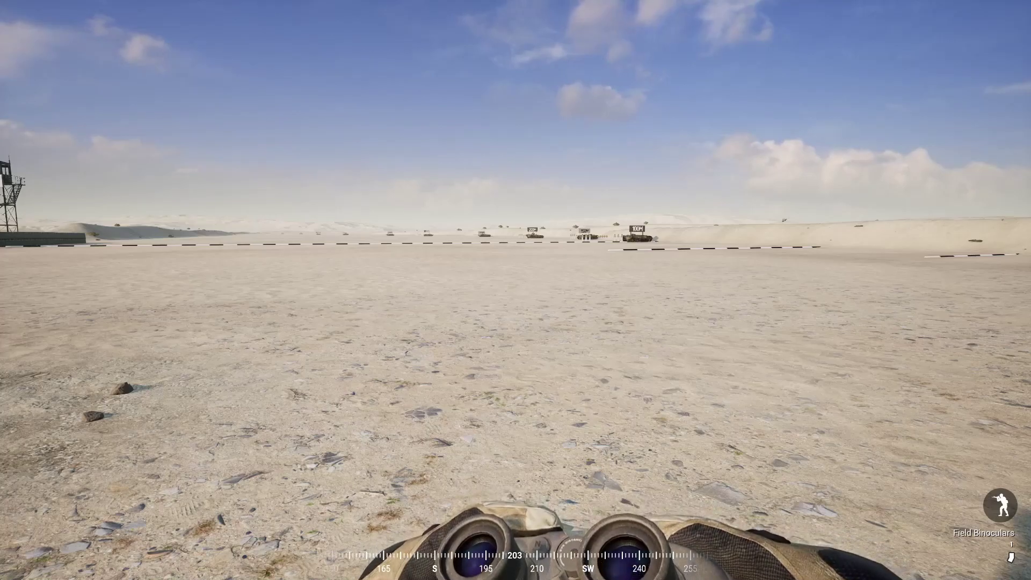
# Step: Open the game settings, raise the field of view to 120, apply it and return to the range
pyautogui.press('Escape')
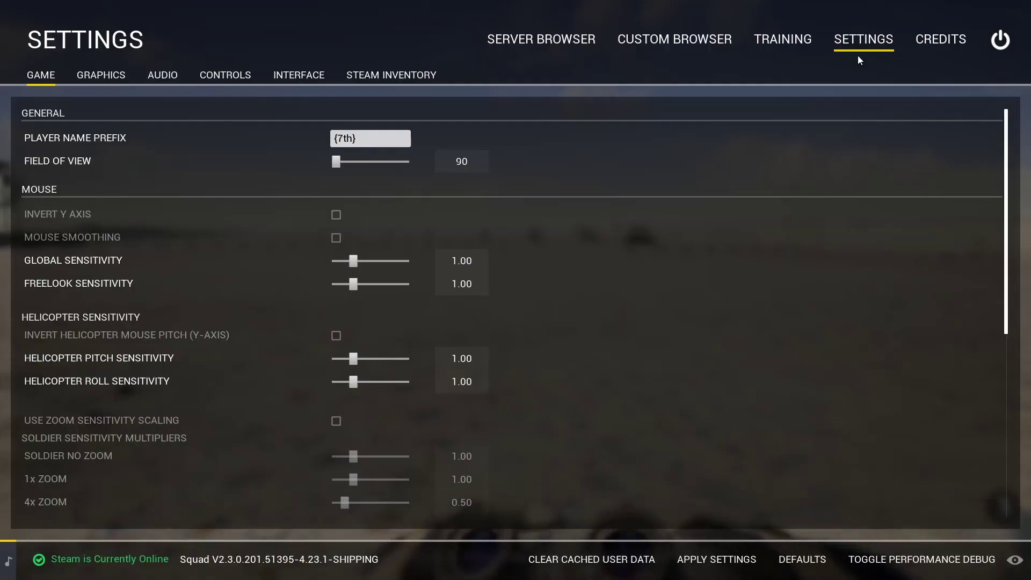
pyautogui.click(851, 39)
pyautogui.click(851, 38)
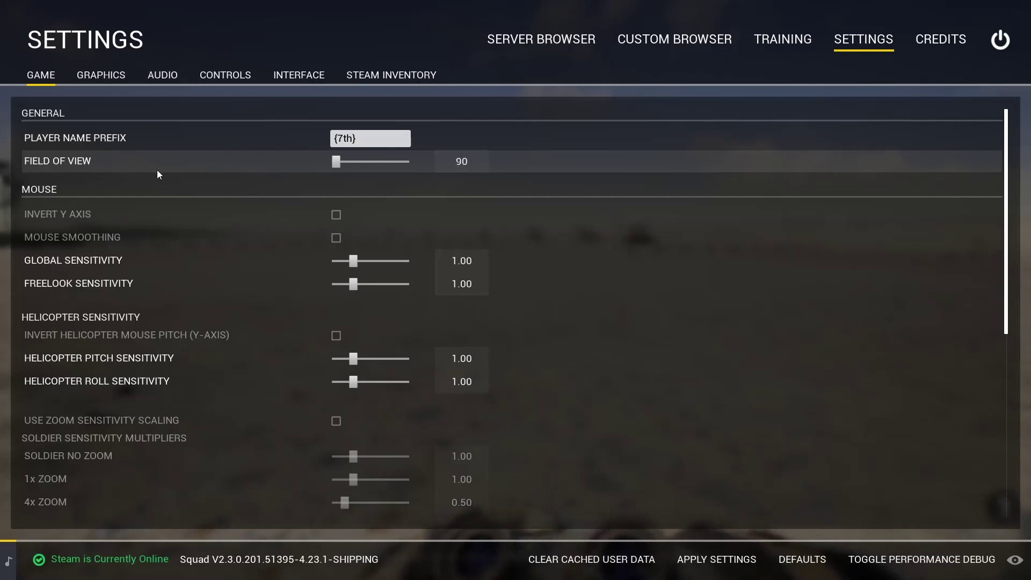
pyautogui.moveTo(334, 160); pyautogui.dragTo(349, 163)
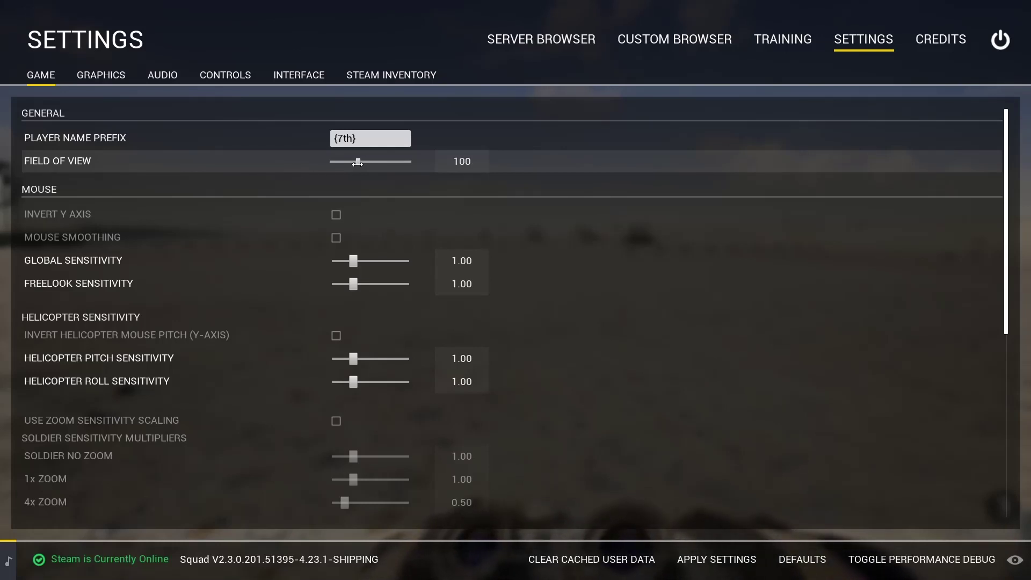
pyautogui.moveTo(469, 163); pyautogui.dragTo(123, 190)
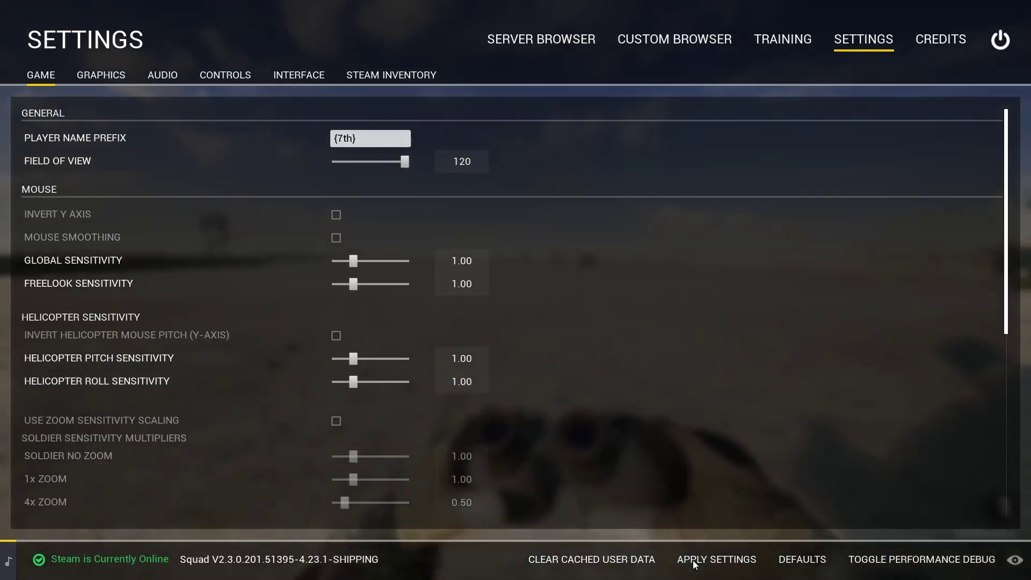
pyautogui.press('Escape')
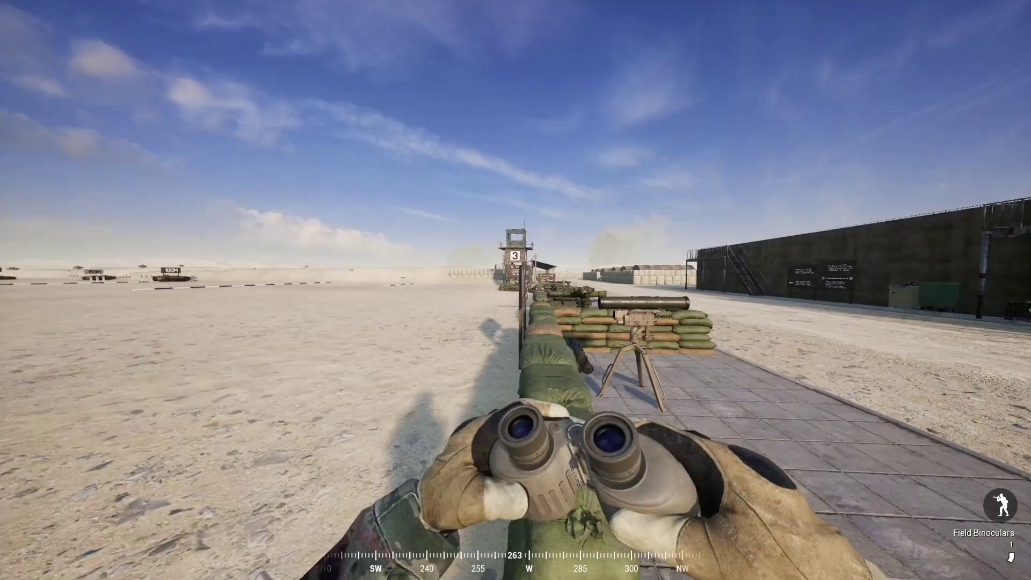
# Step: Walk past the emplaced weapons to the open firing range and equip the M4A1 rifle
pyautogui.press('w')
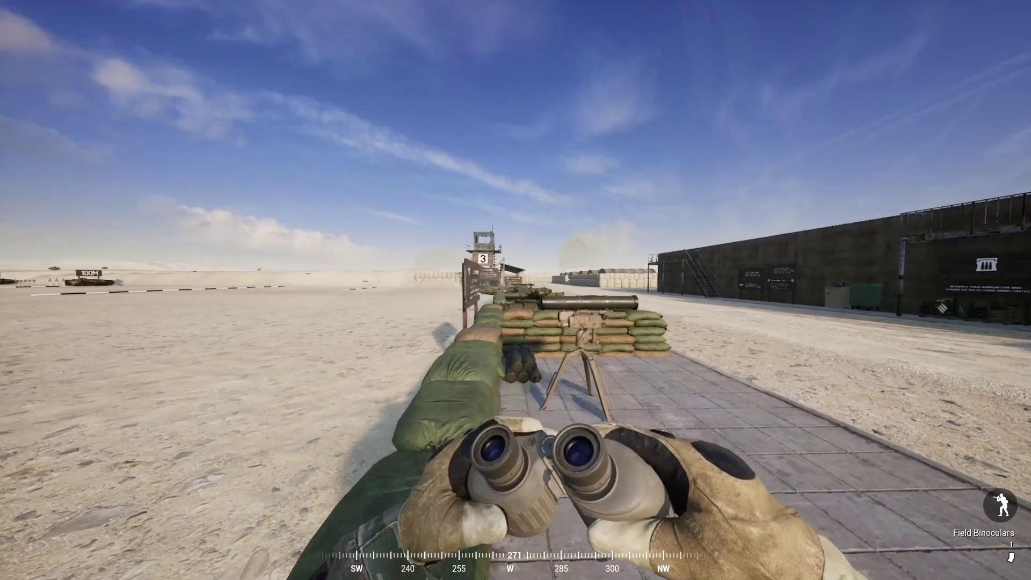
pyautogui.press('w')
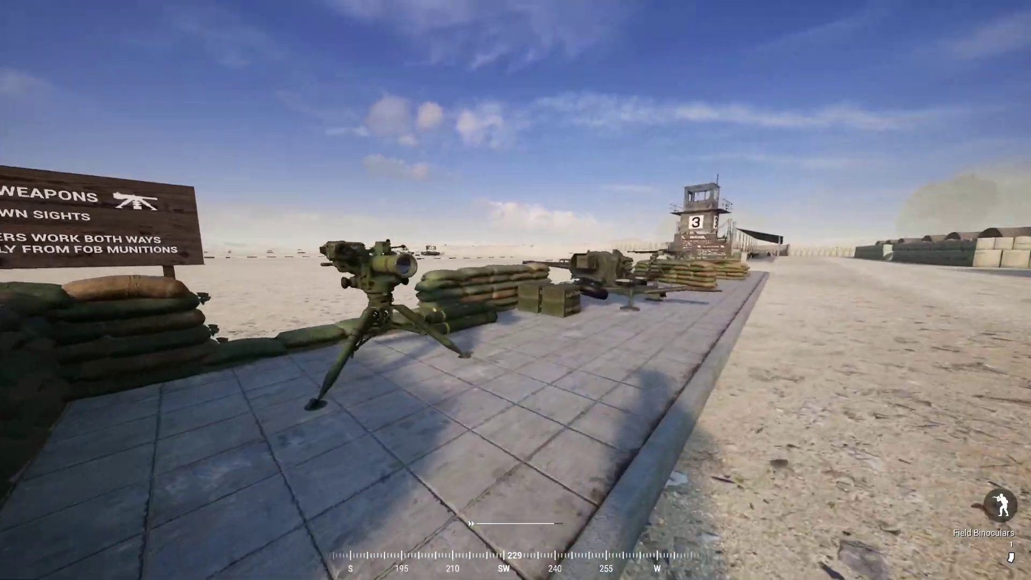
pyautogui.press('w')
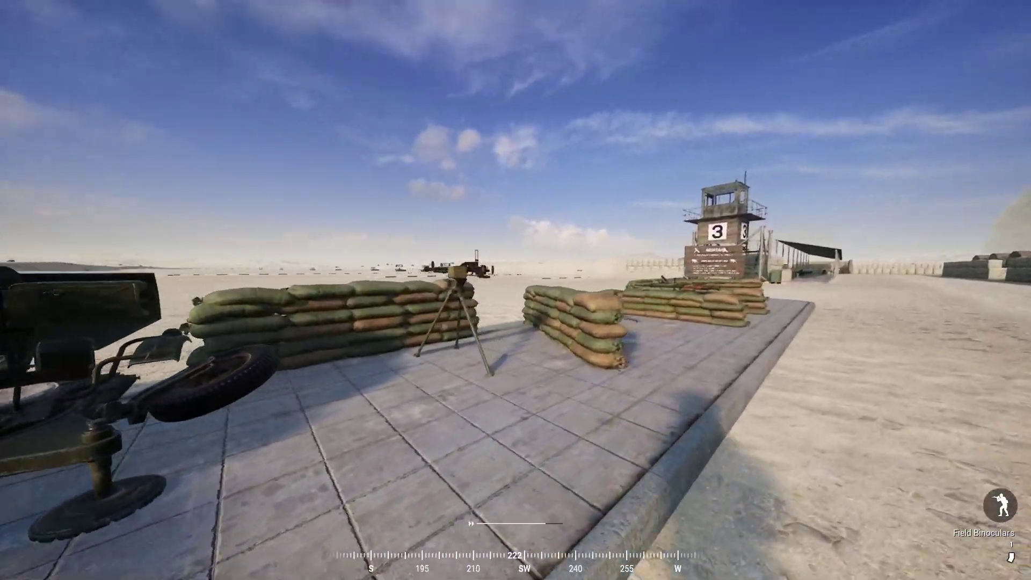
pyautogui.press('1')
pyautogui.press('w')
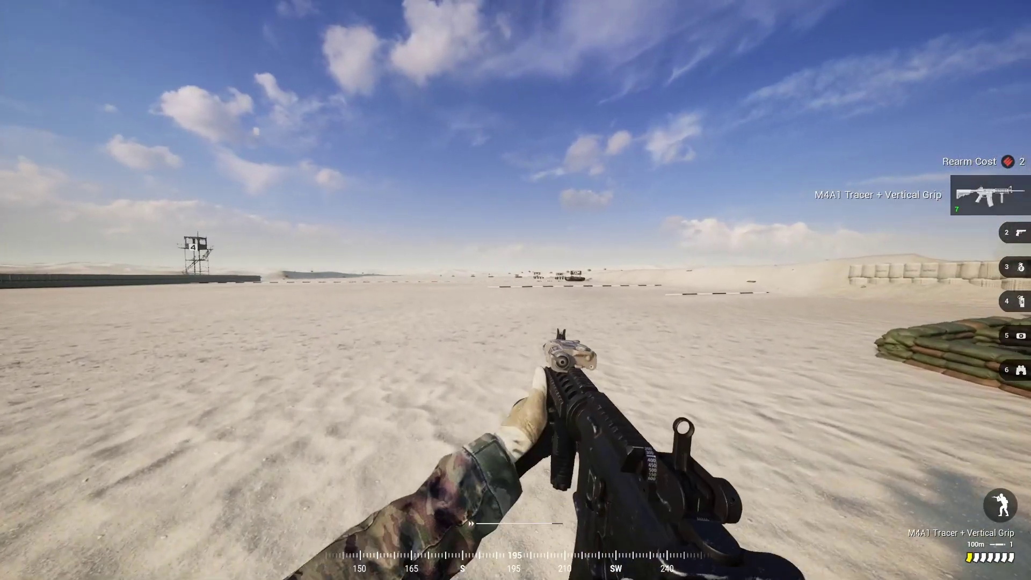
# Step: Aim down the M4A1's iron sights at the distant range targets to examine the view at the wide field of view
pyautogui.rightClick(516, 290)
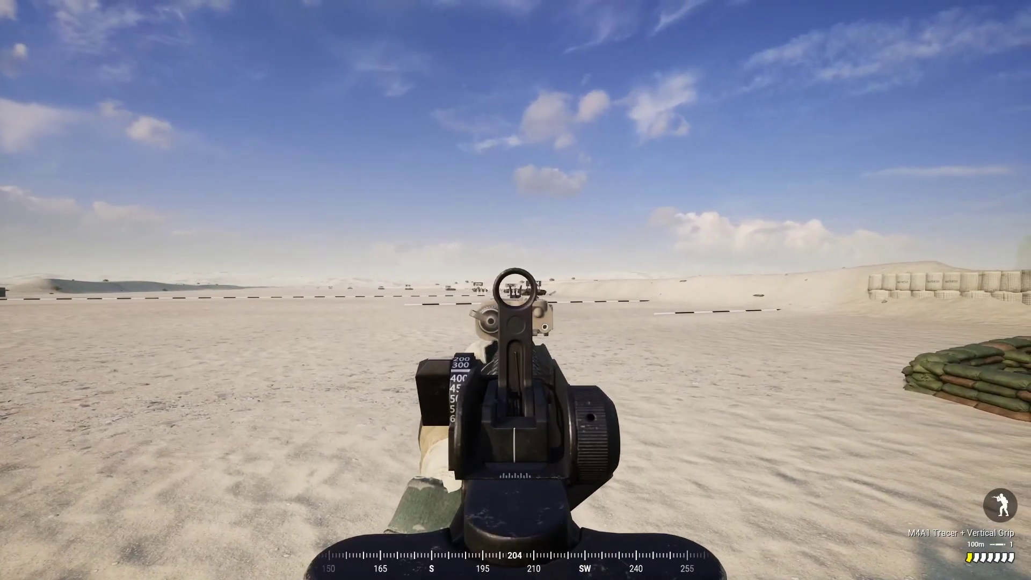
pyautogui.rightClick(516, 290)
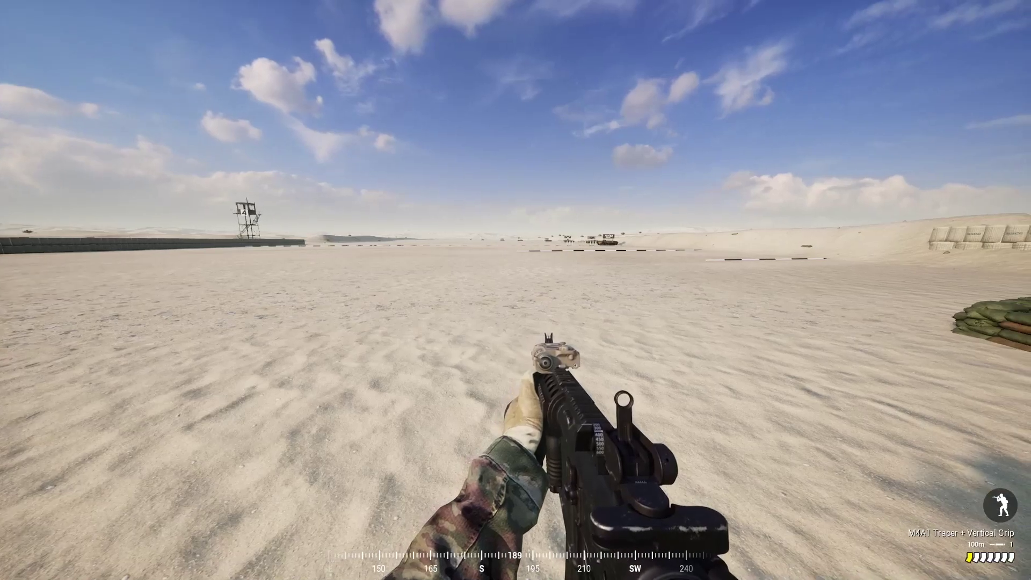
pyautogui.press('r')
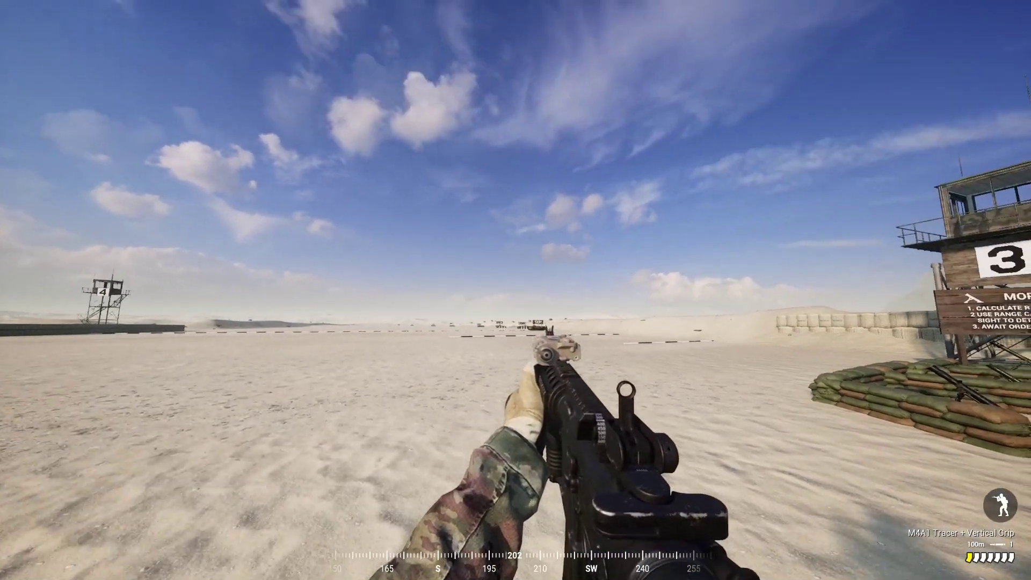
pyautogui.rightClick(516, 290)
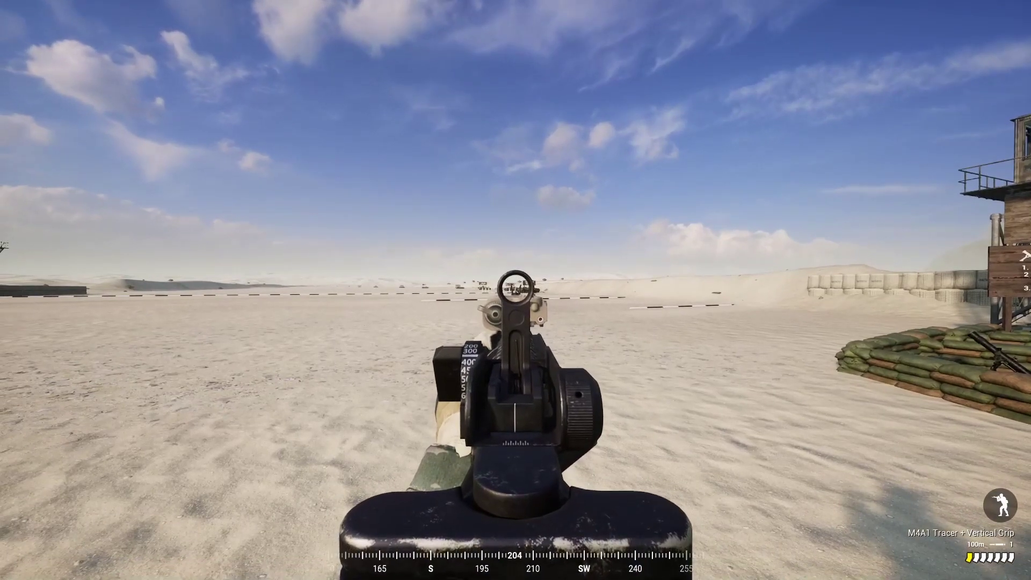
pyautogui.rightClick(515, 290)
# Step: Set the field of view to 90, apply it, and aim down the rifle's iron sights to examine the range targets
pyautogui.press('Escape')
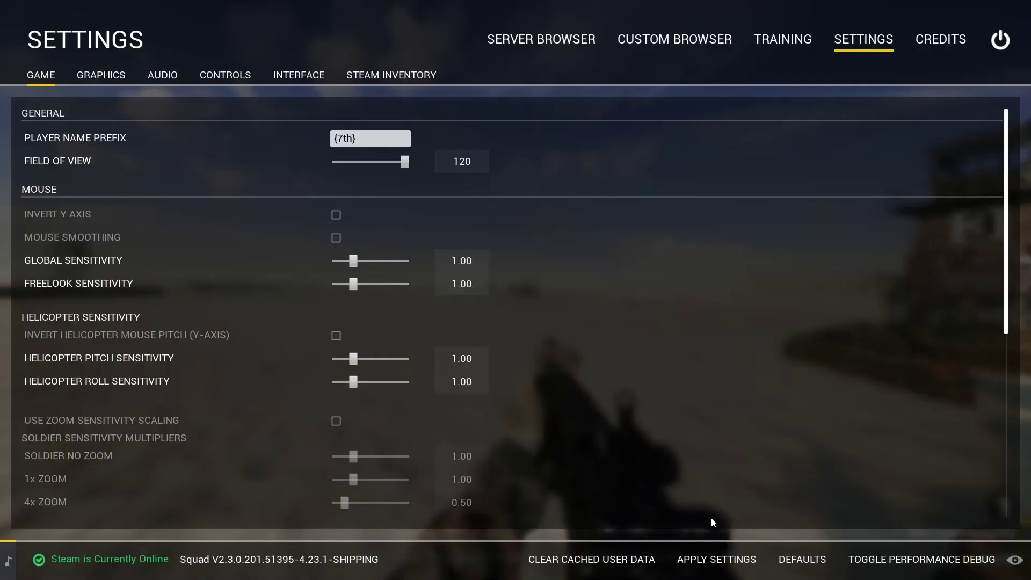
pyautogui.moveTo(408, 164); pyautogui.dragTo(72, 210)
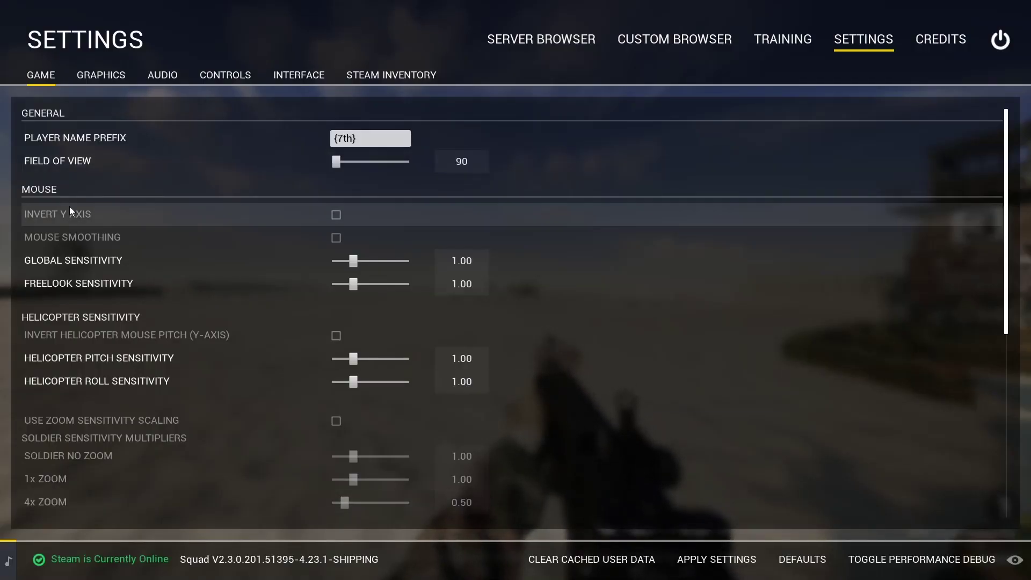
pyautogui.click(722, 559)
pyautogui.press('Escape')
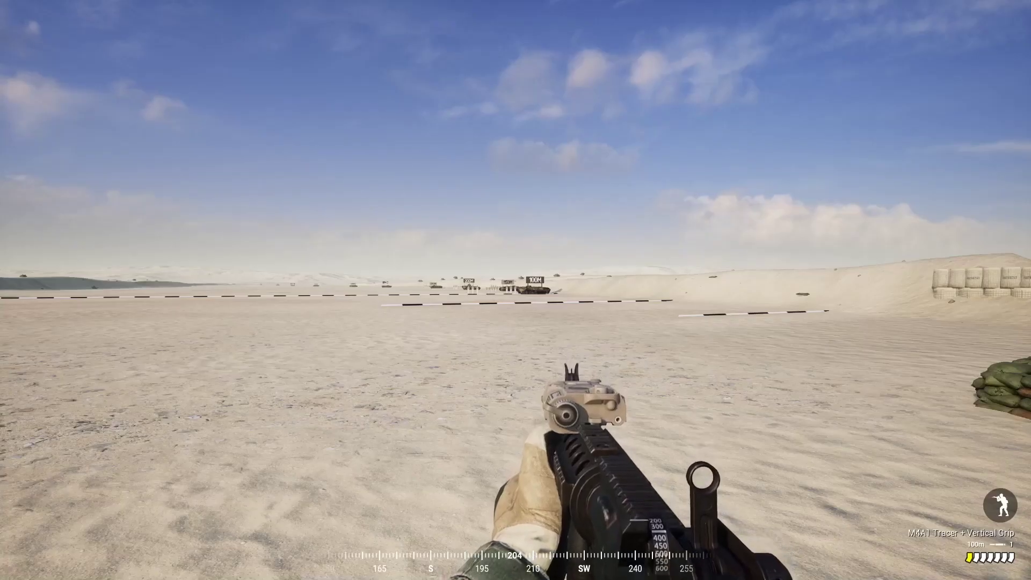
pyautogui.rightClick(516, 290)
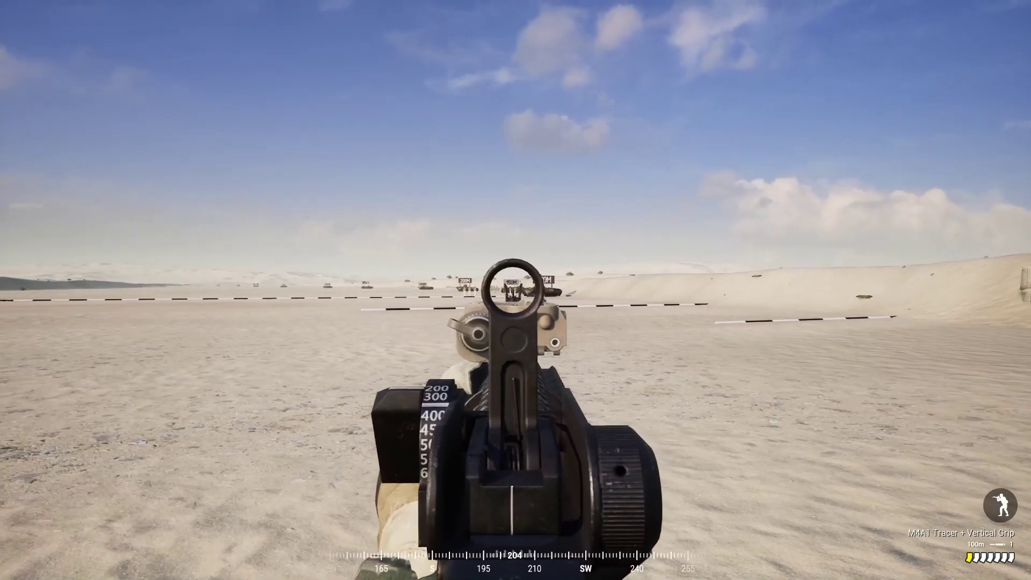
pyautogui.rightClick(516, 290)
# Step: Open the graphics settings, try the Epic, High, Medium and Low presets, and set the graphics quality to High
pyautogui.press('Escape')
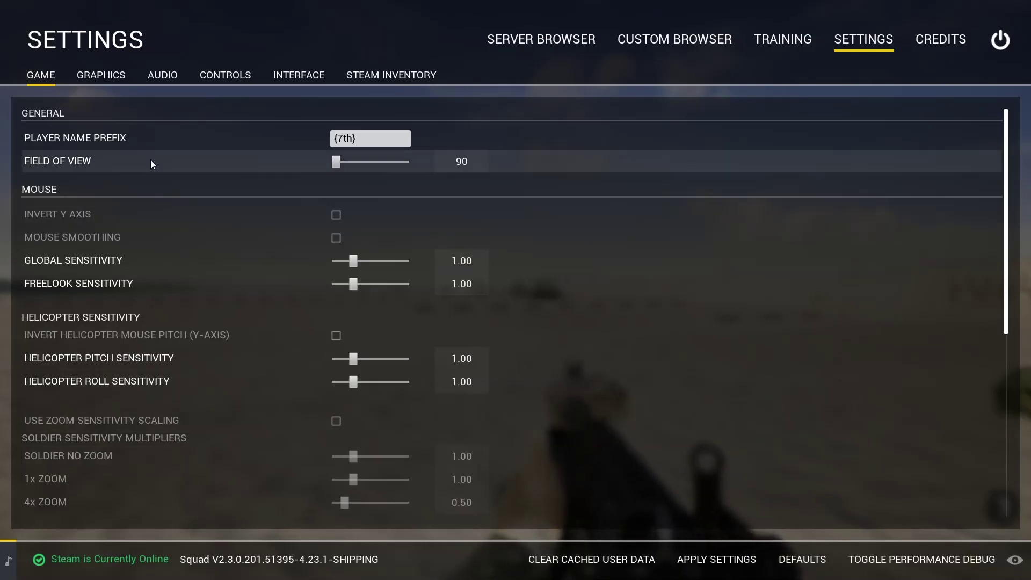
pyautogui.click(110, 78)
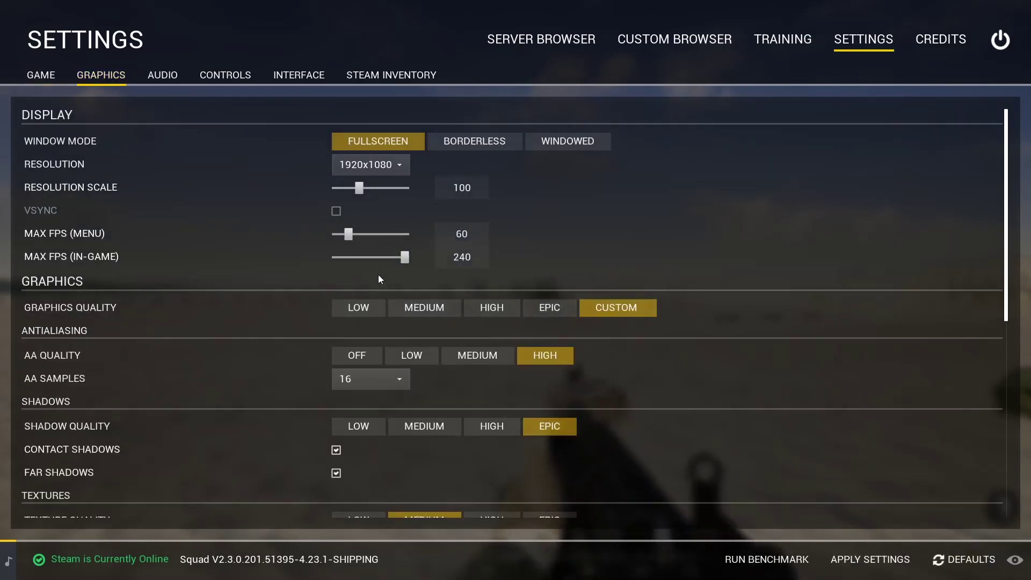
pyautogui.click(532, 309)
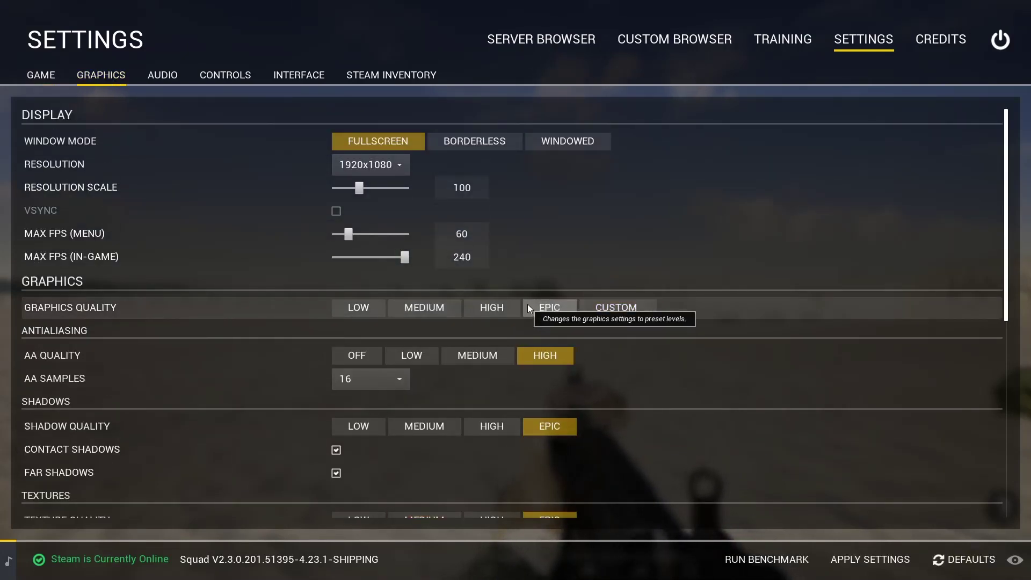
pyautogui.click(501, 311)
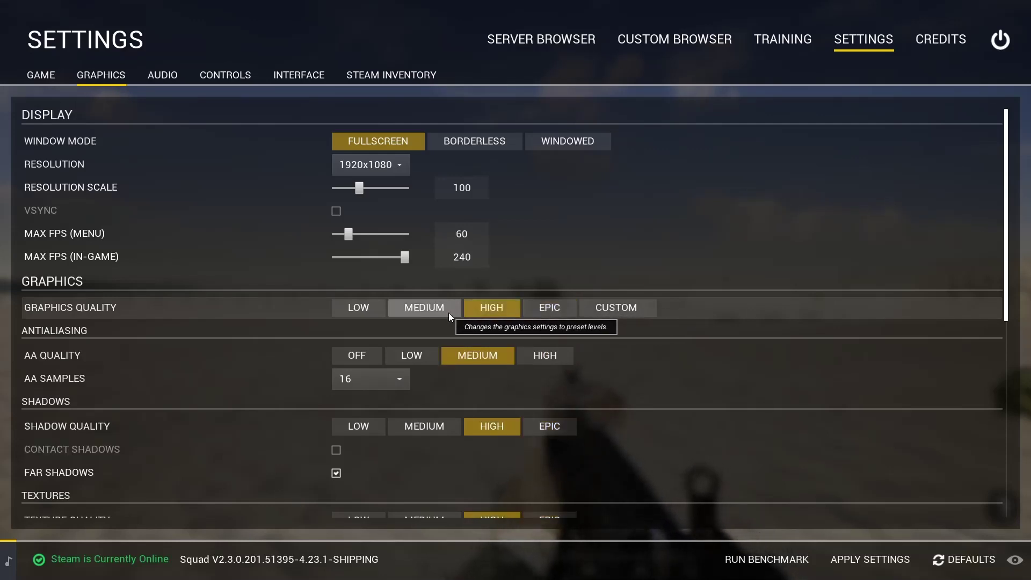
pyautogui.click(427, 311)
pyautogui.click(364, 309)
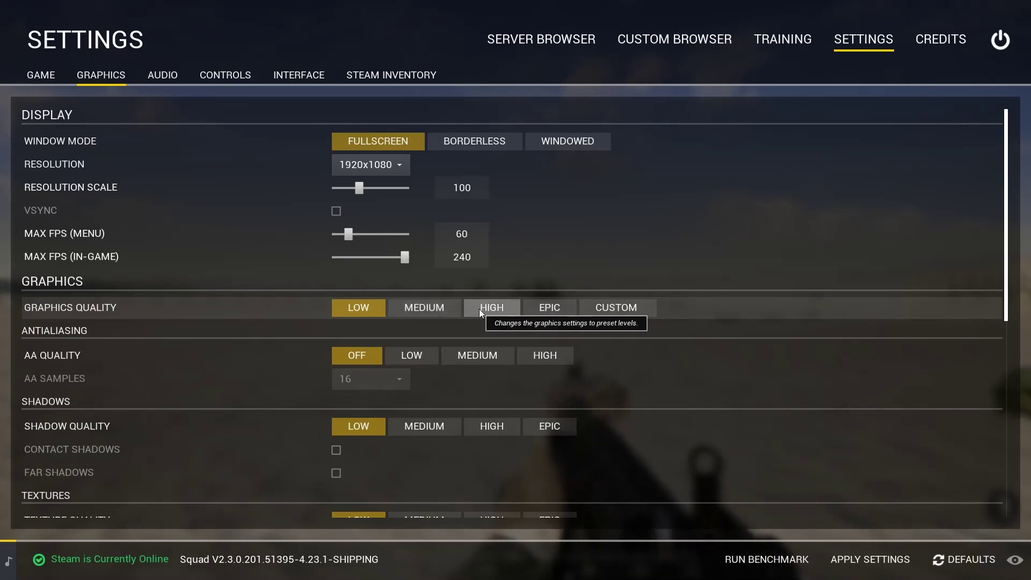
pyautogui.click(451, 309)
pyautogui.click(494, 307)
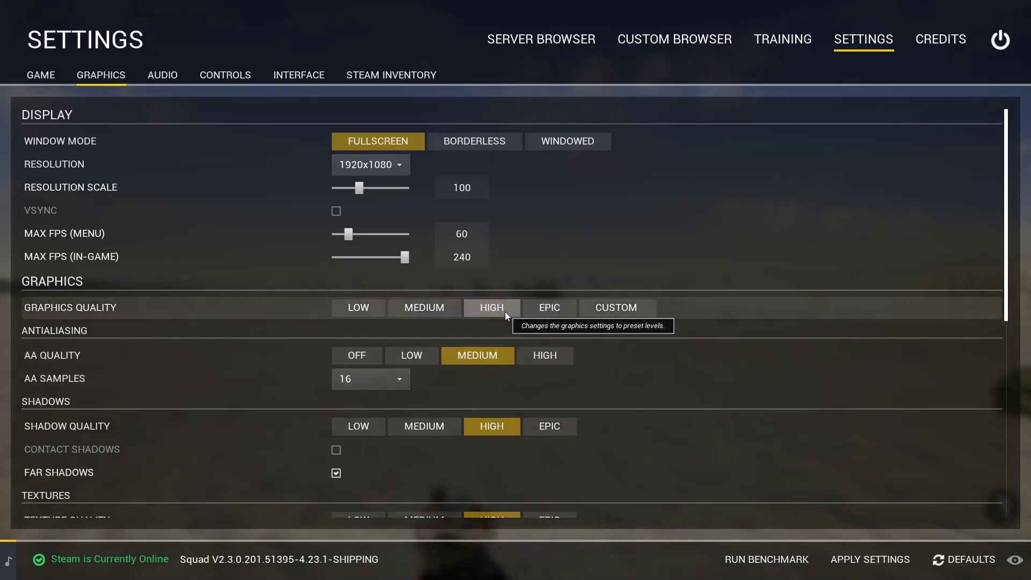
pyautogui.click(444, 312)
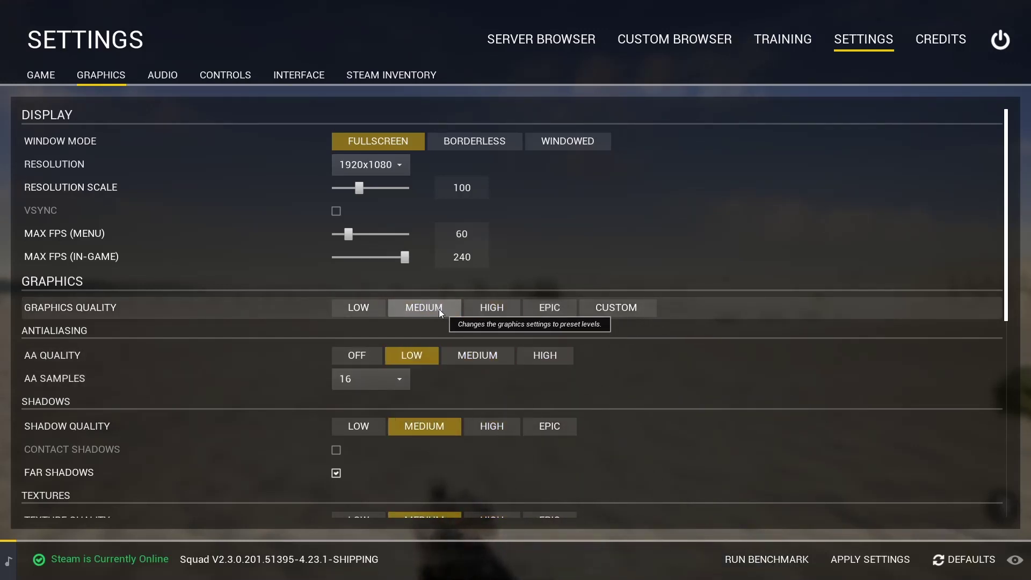
pyautogui.click(466, 311)
pyautogui.click(451, 308)
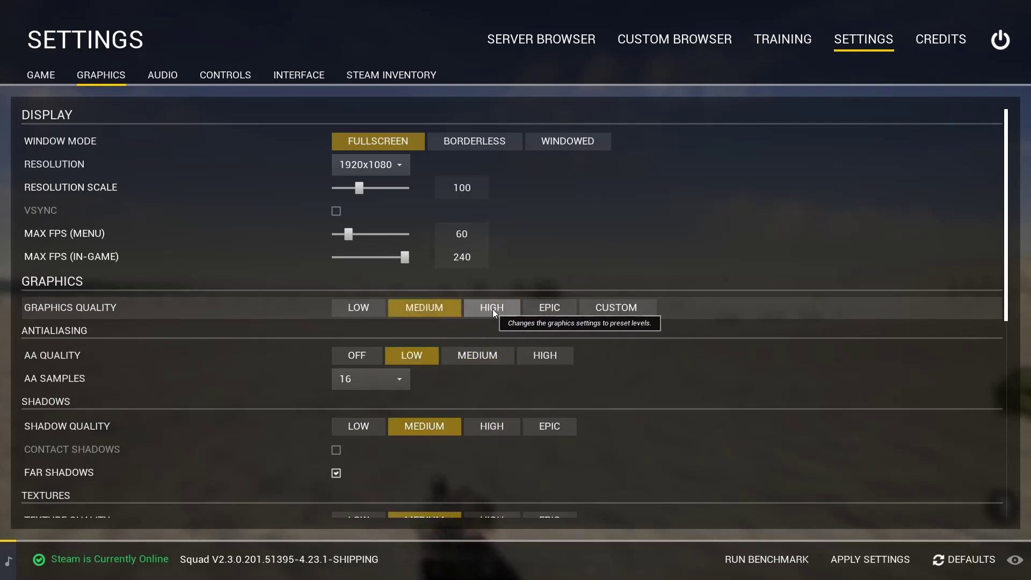
pyautogui.click(492, 308)
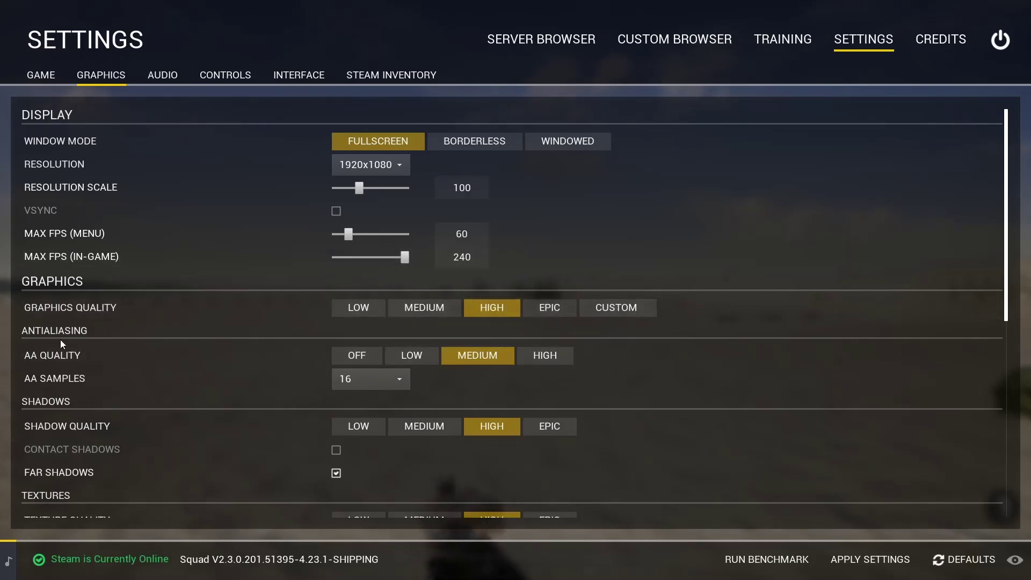
# Step: Set the antialiasing quality to High and keep the AA samples at 16
pyautogui.click(554, 351)
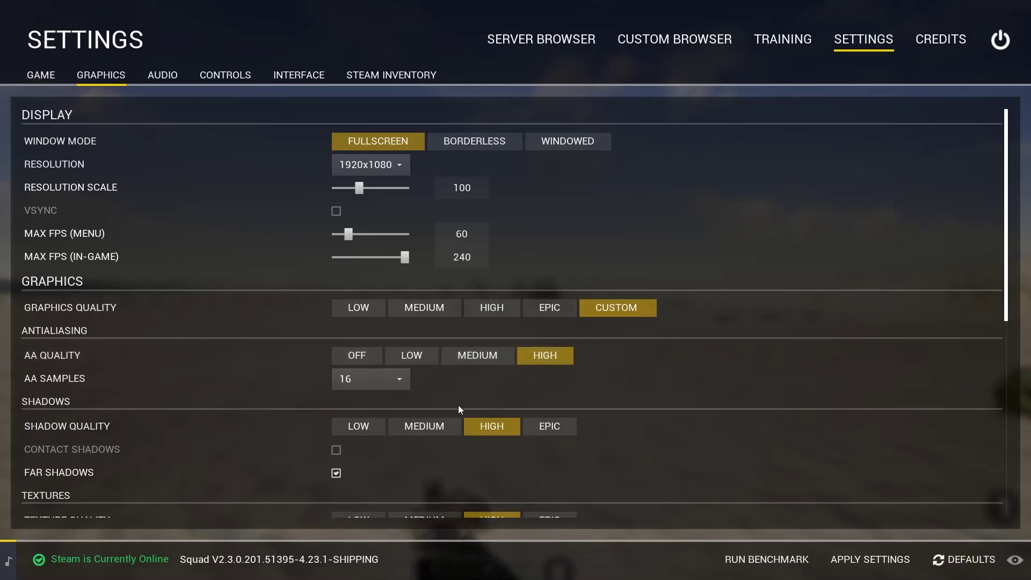
pyautogui.click(392, 385)
pyautogui.click(366, 429)
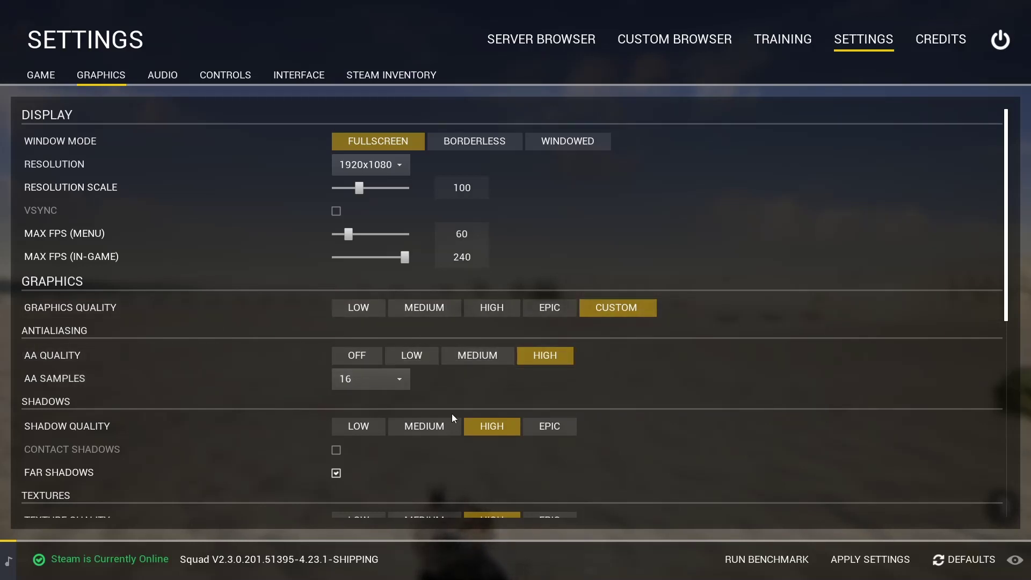
pyautogui.scroll(-1, 204, 397)
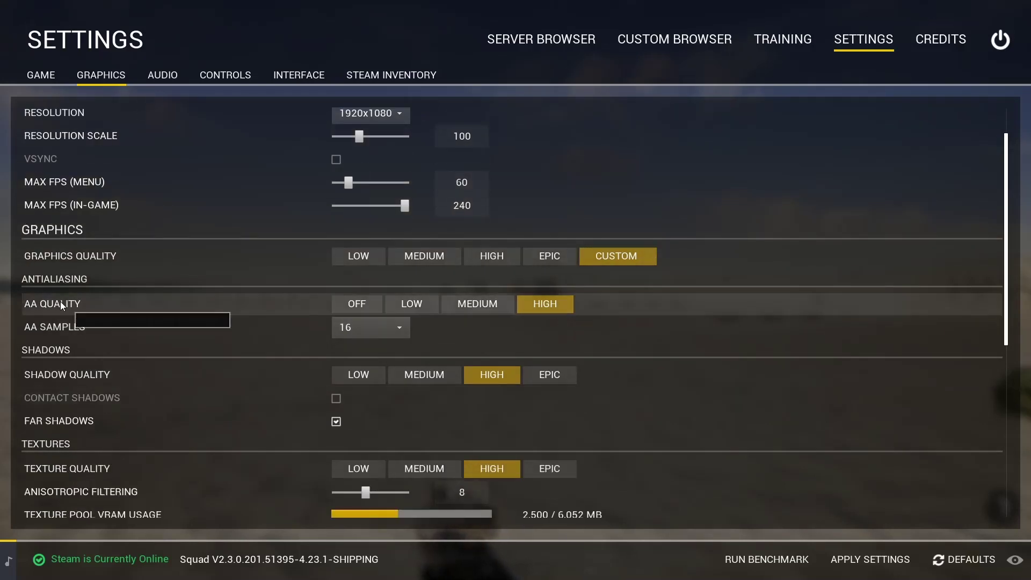
# Step: Set the shadow quality to Medium, trying contact shadows but leaving them off, and keep far shadows enabled
pyautogui.click(418, 378)
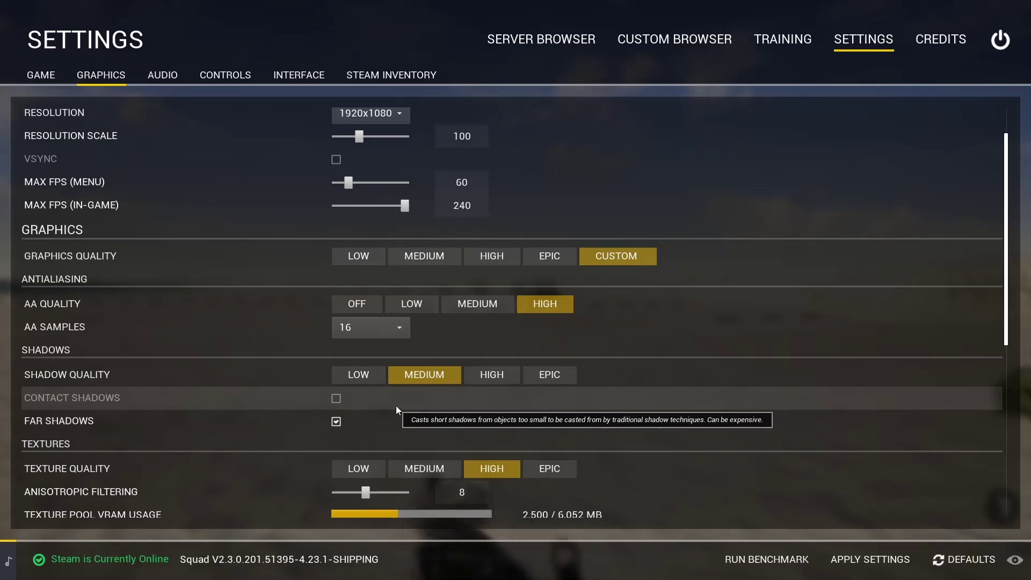
pyautogui.click(341, 401)
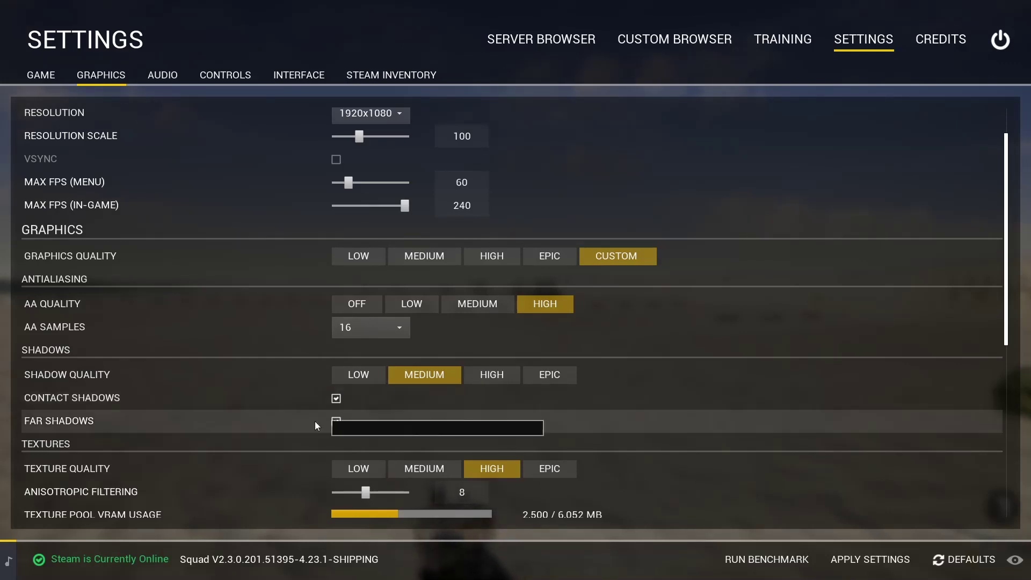
pyautogui.click(337, 400)
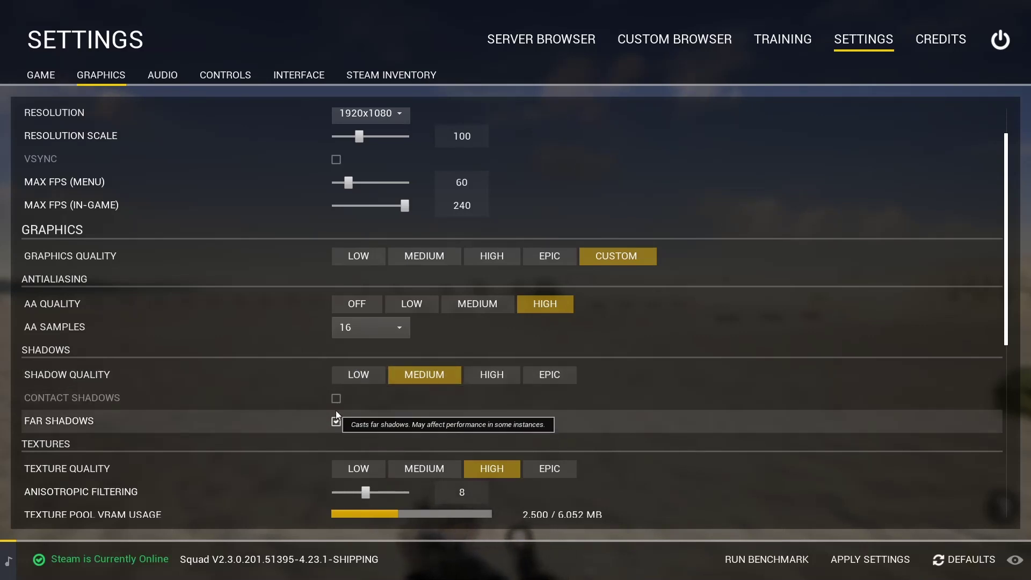
pyautogui.click(337, 421)
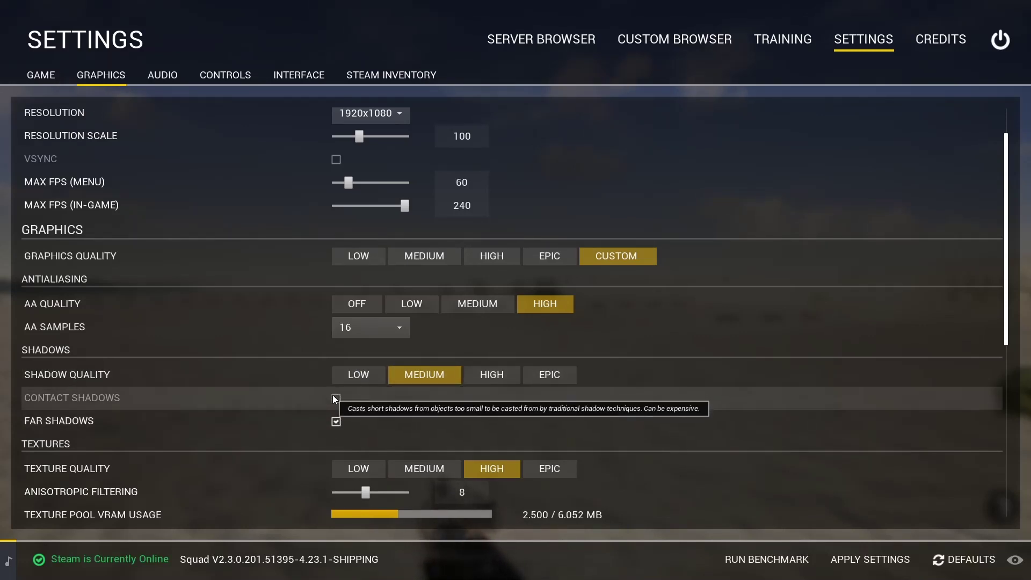
# Step: Set the texture quality to Medium and raise the anisotropic filtering to 16
pyautogui.scroll(-2, 327, 418)
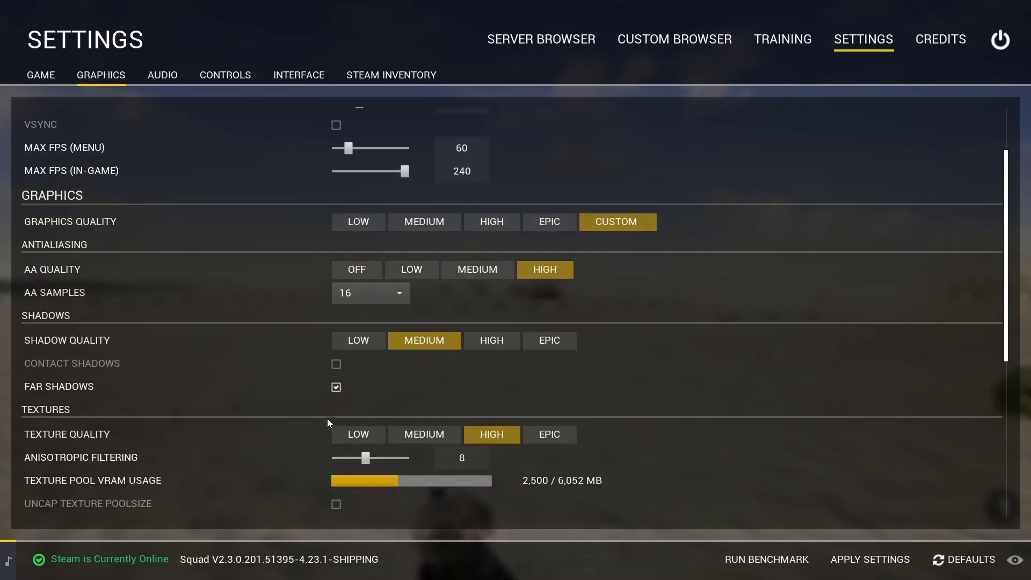
pyautogui.scroll(-3, 327, 418)
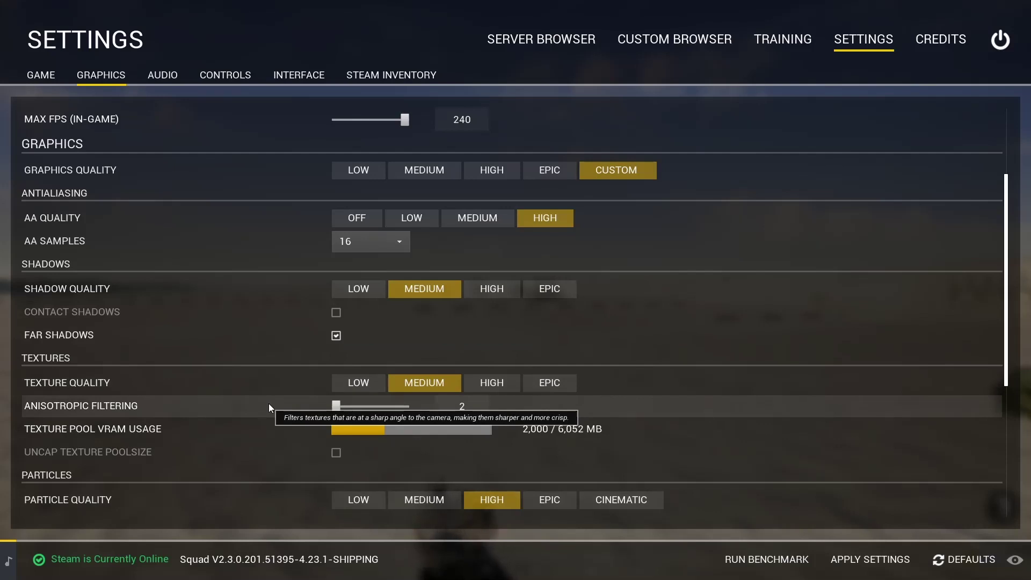
pyautogui.scroll(-2, 332, 401)
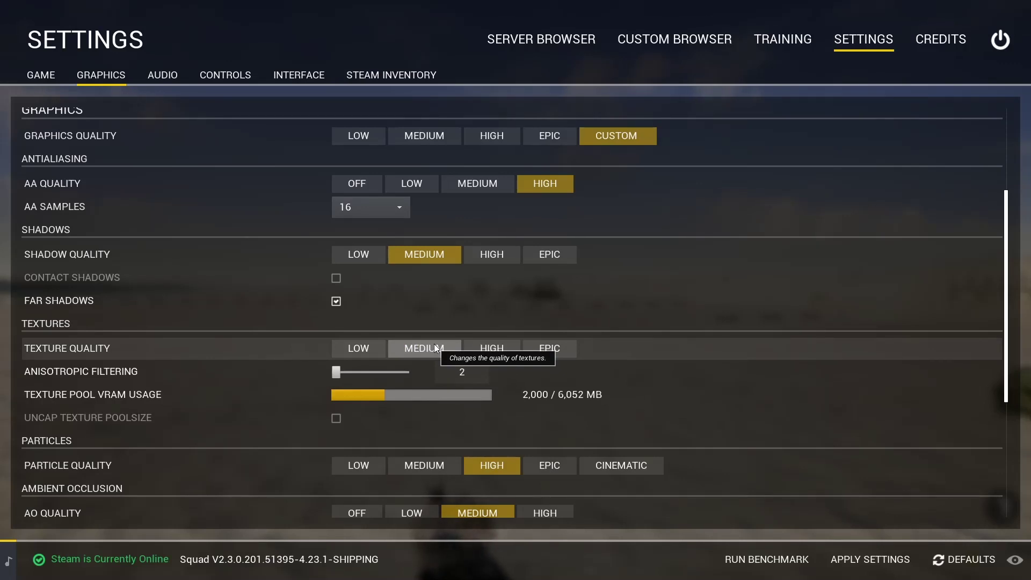
pyautogui.click(434, 344)
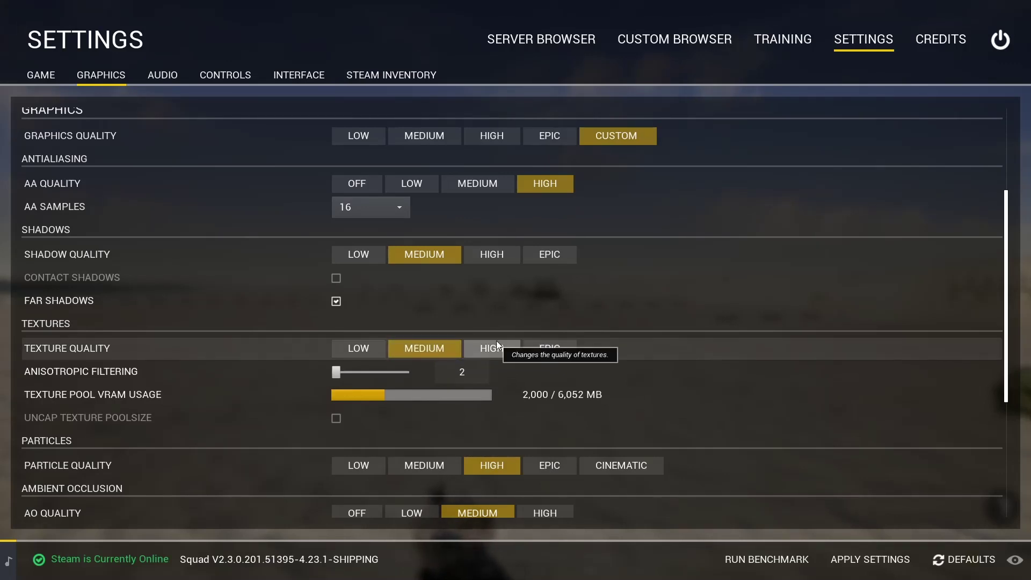
pyautogui.click(396, 372)
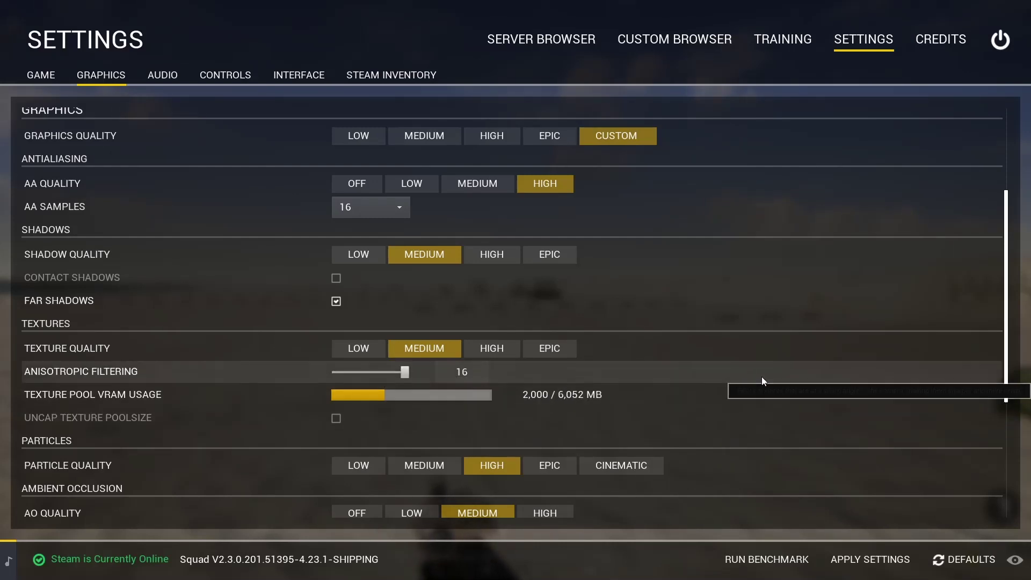
# Step: Try the anisotropic filtering at 2 and return it to 16
pyautogui.scroll(2, 745, 372)
pyautogui.scroll(2, 745, 372)
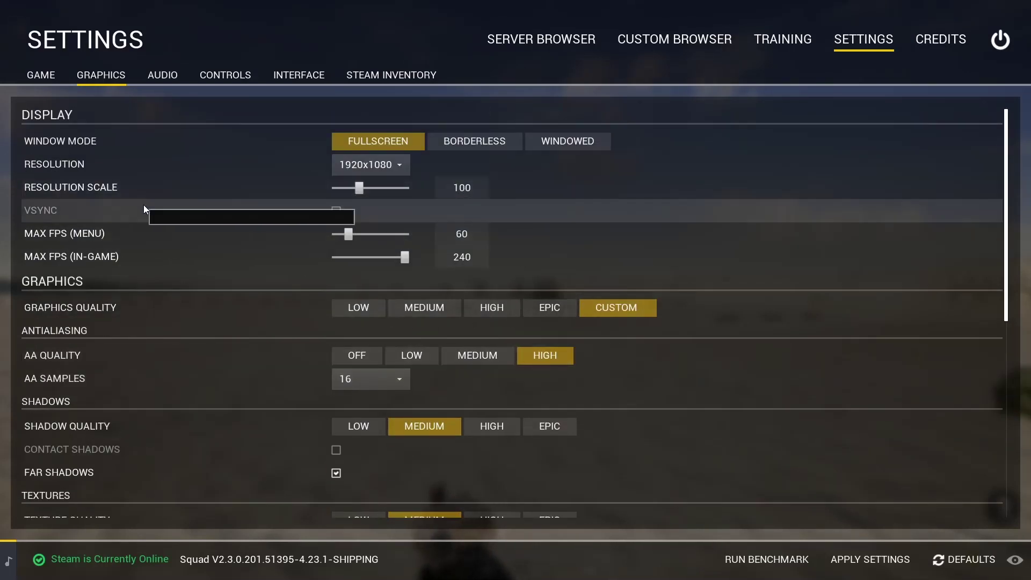
pyautogui.scroll(-1, 137, 395)
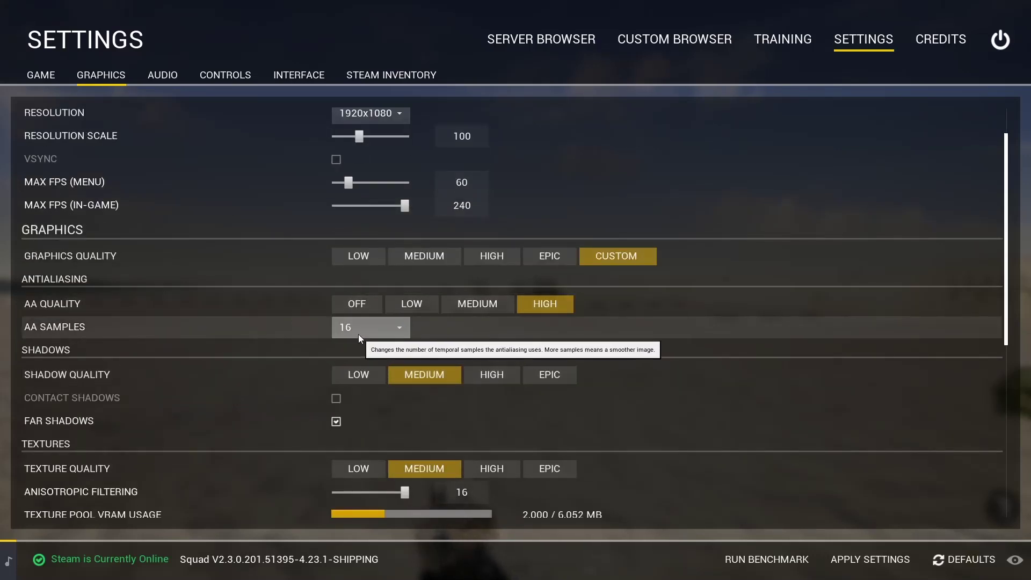
pyautogui.scroll(-2, 359, 334)
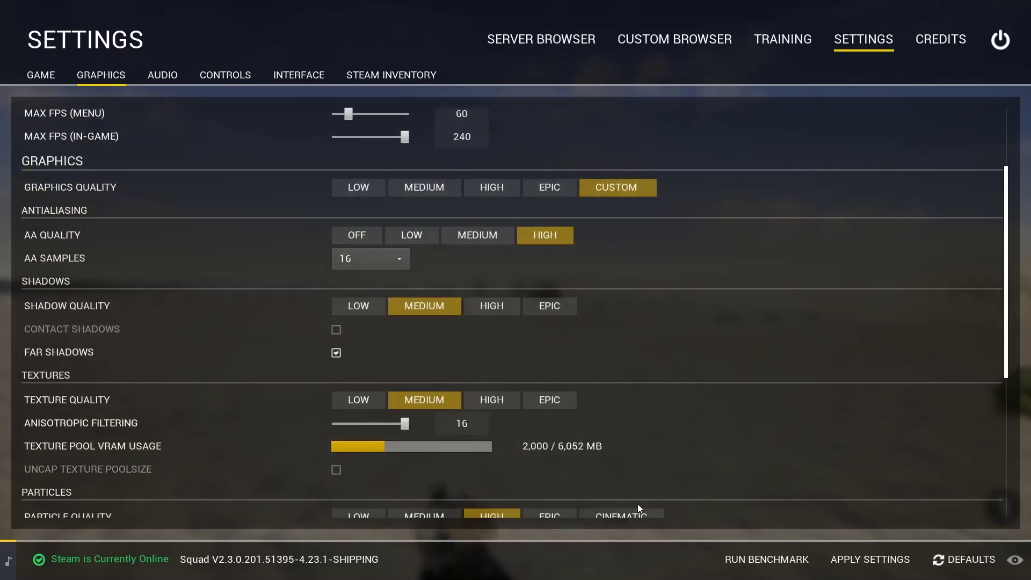
pyautogui.scroll(-2, 520, 350)
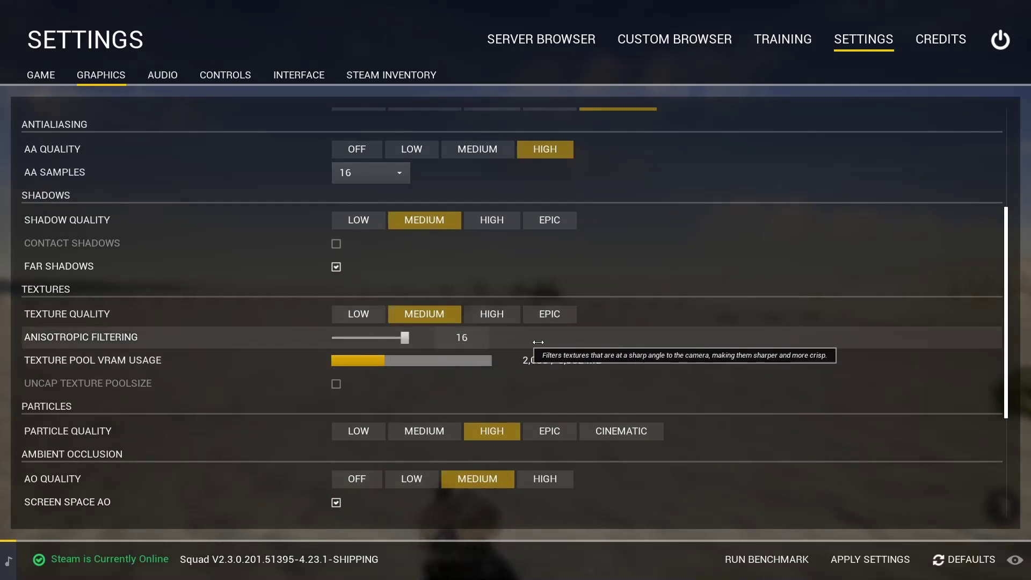
pyautogui.moveTo(396, 338); pyautogui.dragTo(208, 352)
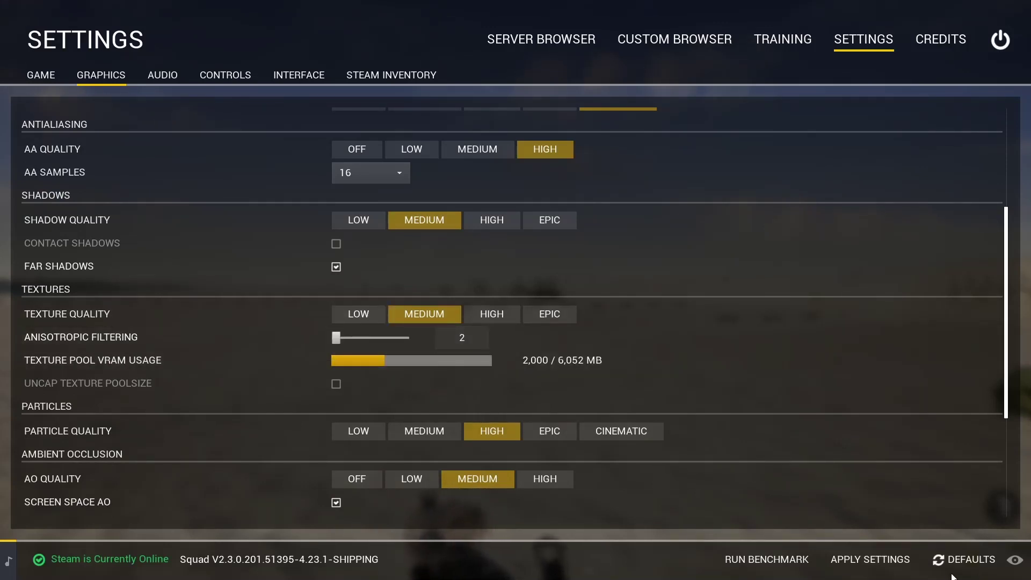
pyautogui.moveTo(421, 350); pyautogui.dragTo(484, 343)
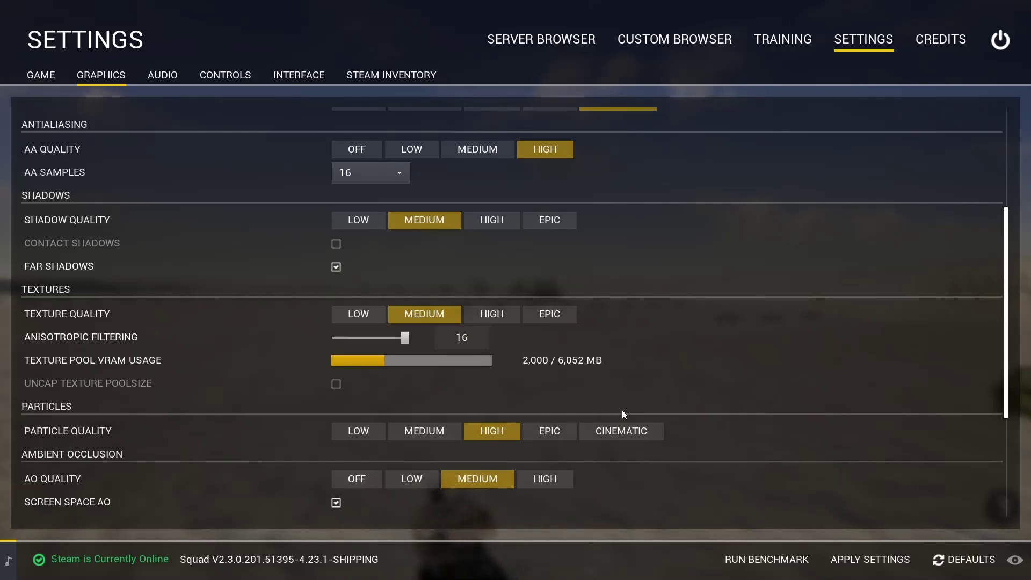
# Step: Try the Cinematic particle quality and set the particle quality to High
pyautogui.scroll(-2, 622, 410)
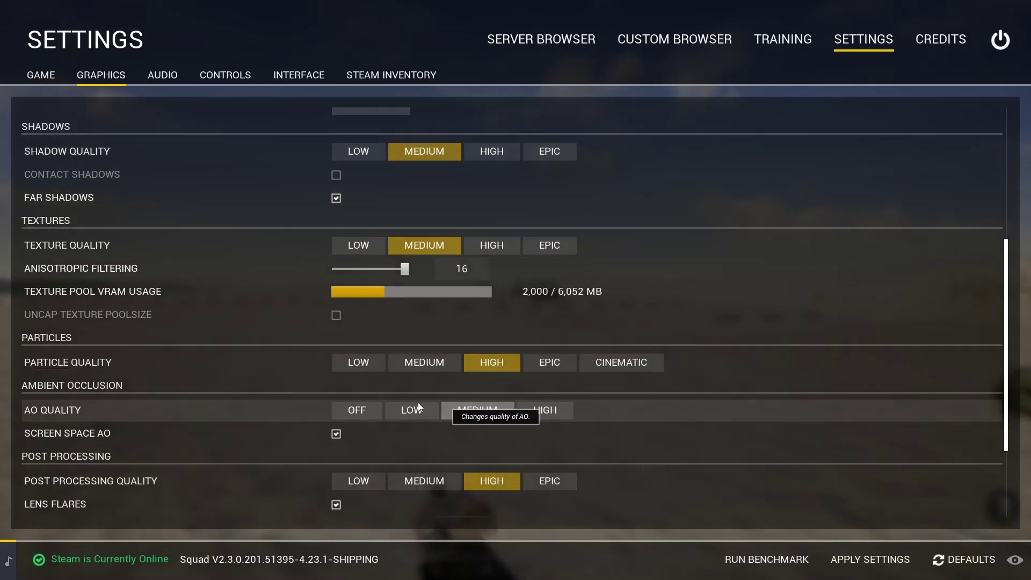
pyautogui.click(622, 362)
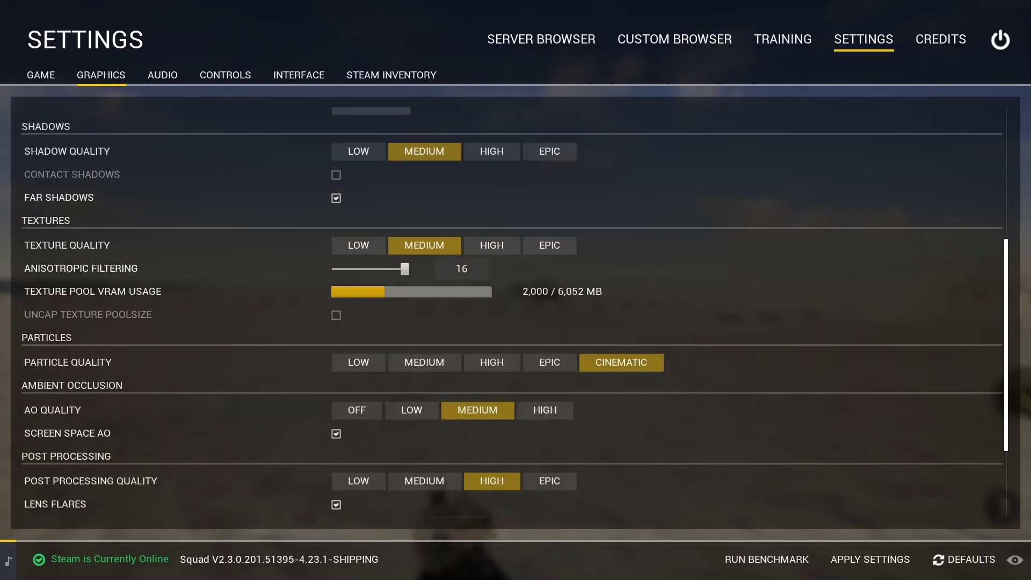
pyautogui.moveTo(120, 357)
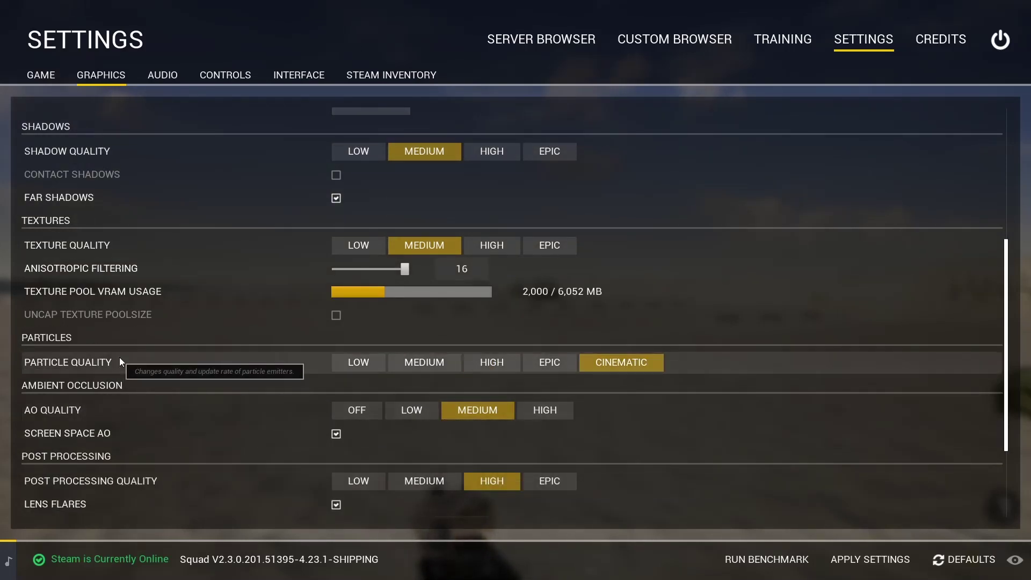
pyautogui.click(584, 366)
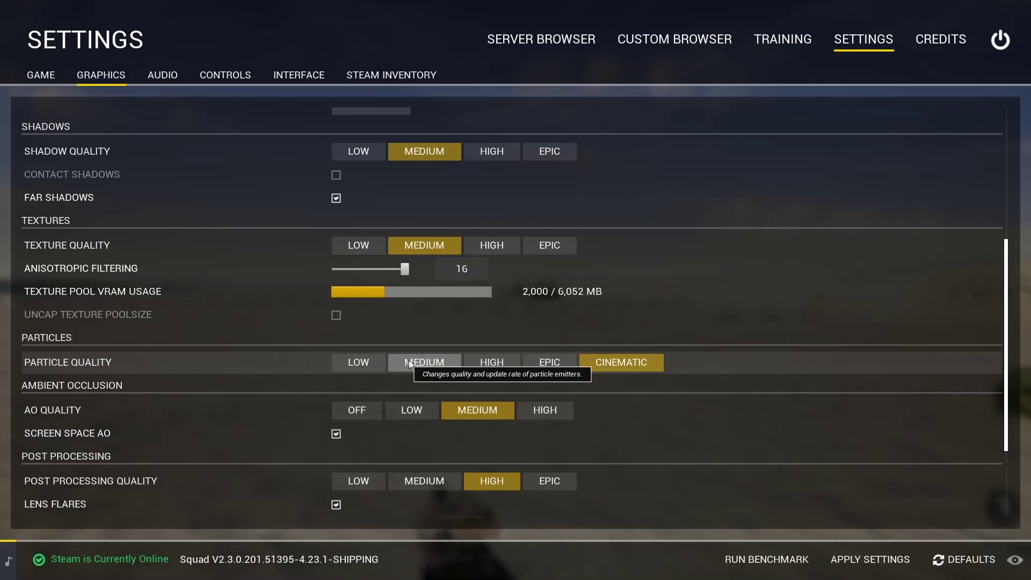
pyautogui.click(484, 363)
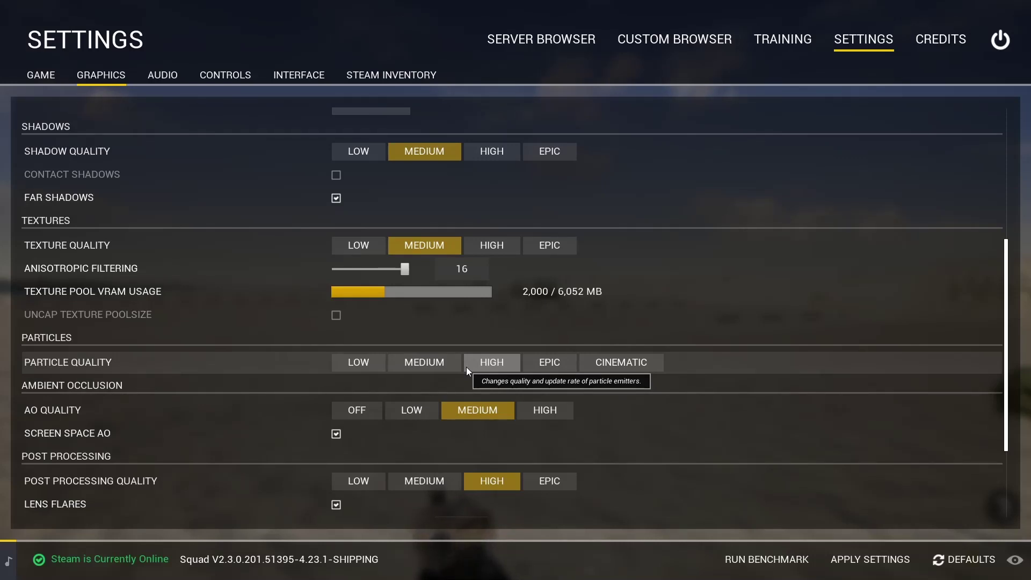
pyautogui.click(482, 369)
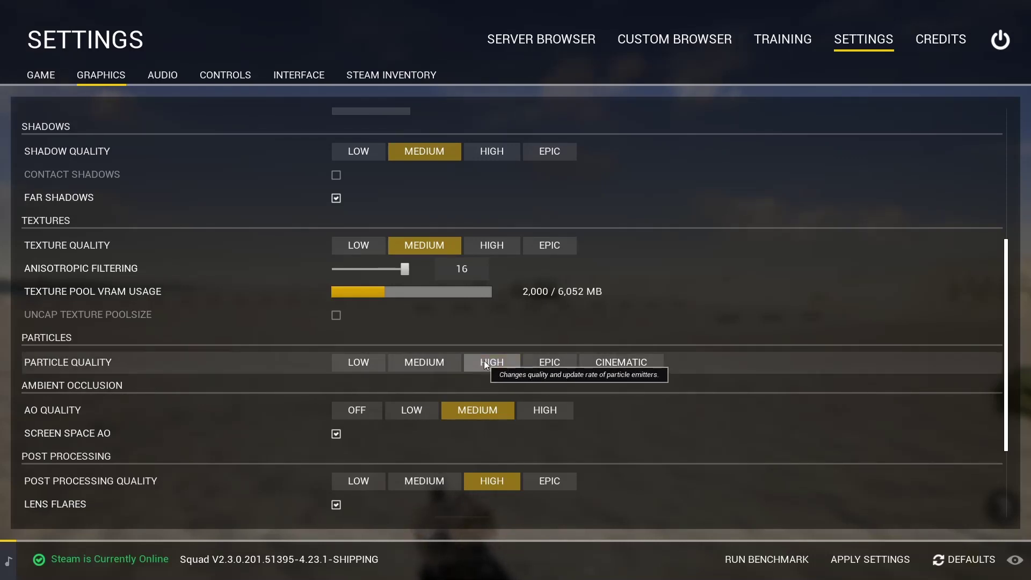
# Step: Set the post processing quality to Medium and the screen sharpening to 0.00, and review the chosen graphics options
pyautogui.scroll(-1, 485, 363)
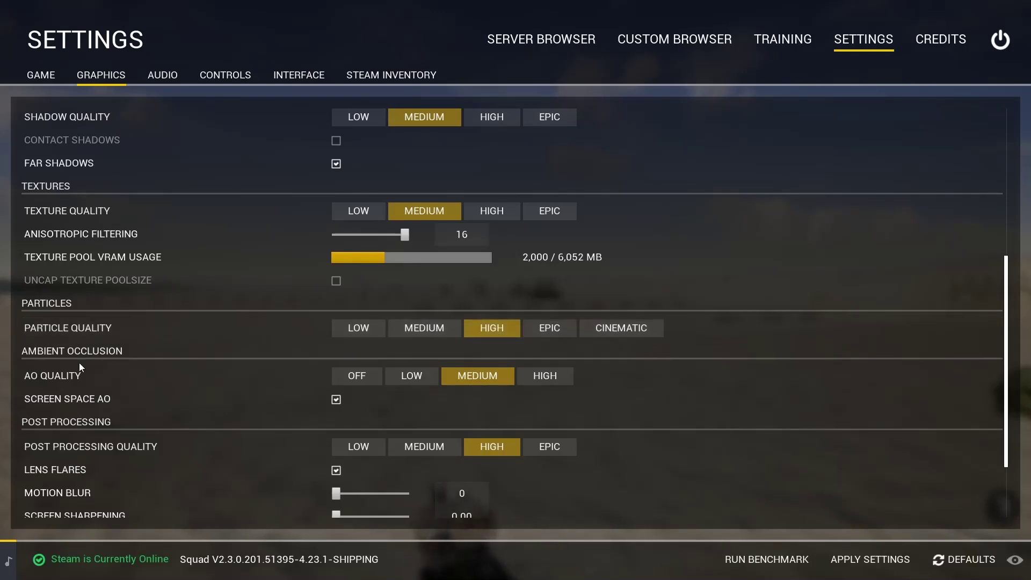
pyautogui.scroll(-2, 60, 357)
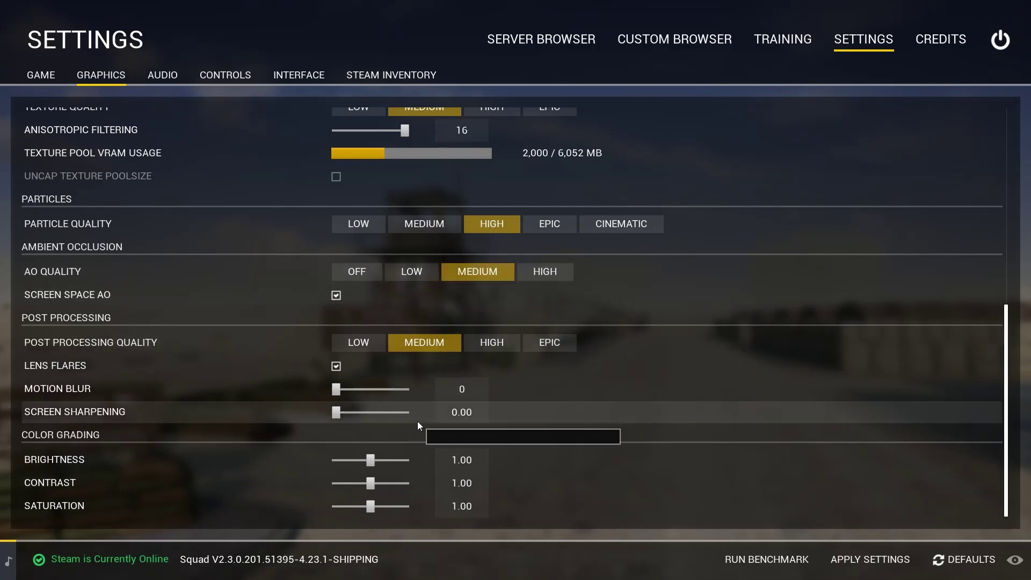
pyautogui.moveTo(387, 414); pyautogui.dragTo(324, 414)
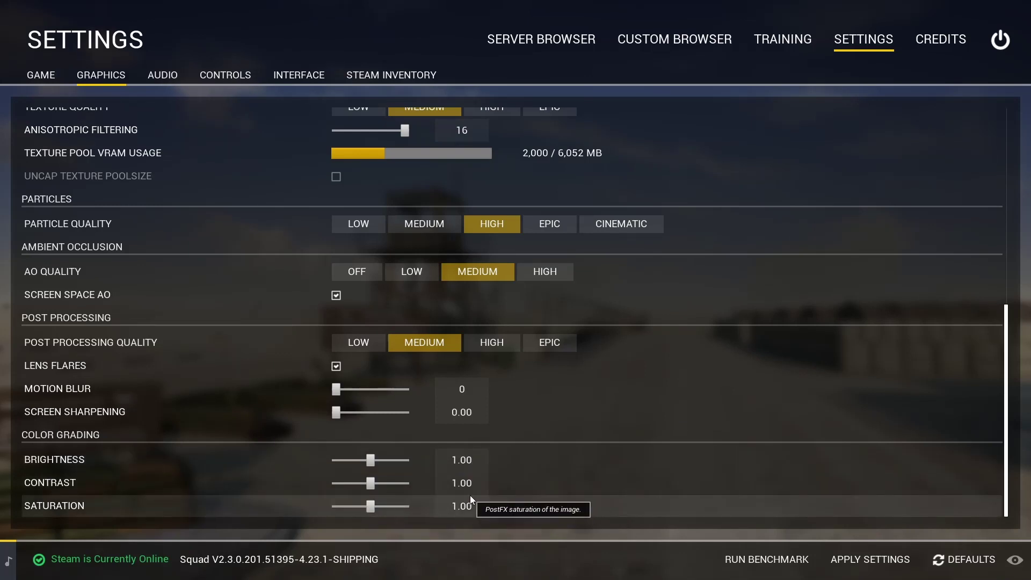
pyautogui.scroll(4, 469, 495)
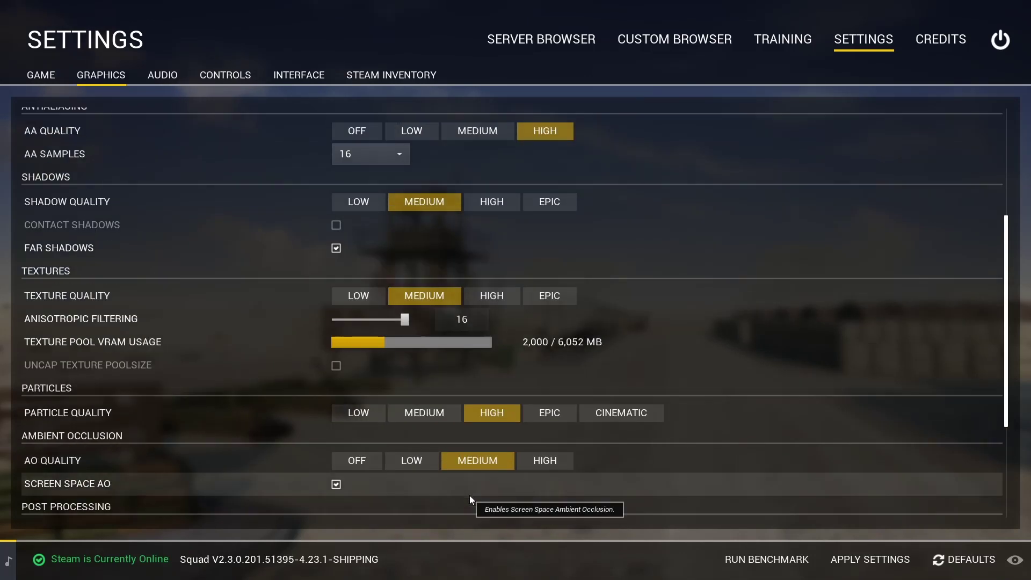
pyautogui.scroll(-4, 469, 496)
pyautogui.scroll(2, 398, 485)
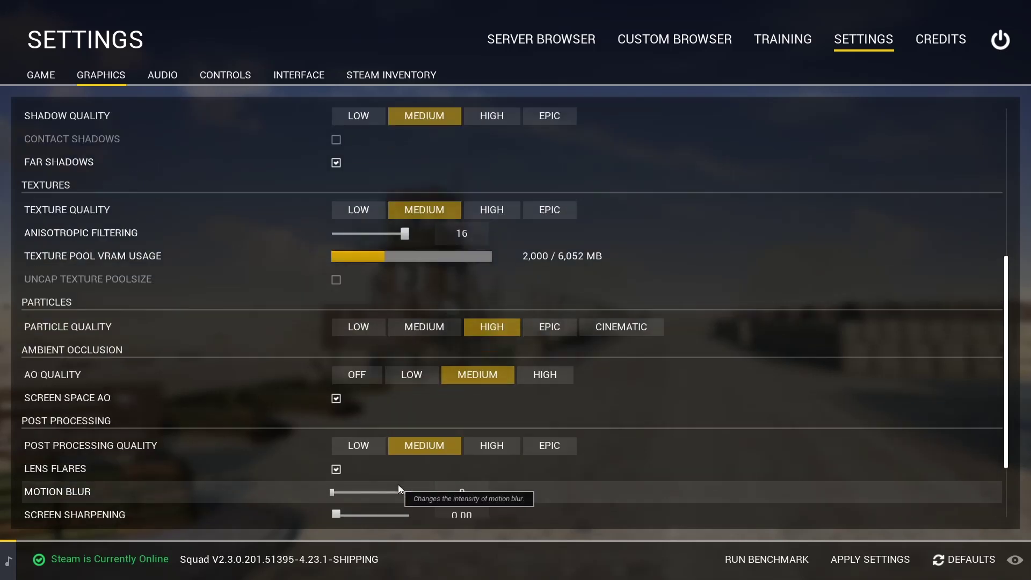
pyautogui.scroll(6, 398, 484)
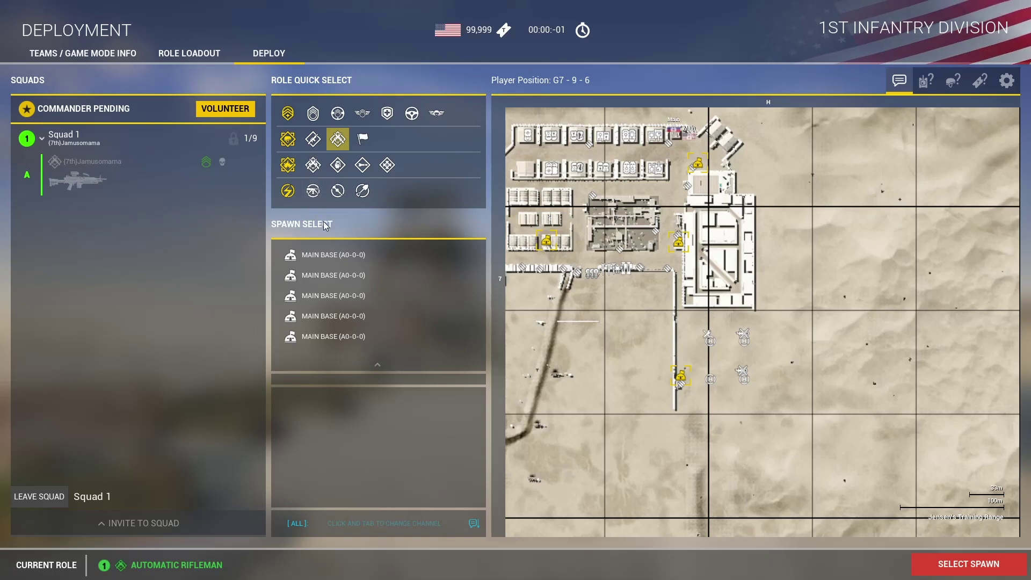
# Step: Try the fire support Automatic Rifleman, Grenadier and Combat Engineer roles for the squad
pyautogui.moveTo(363, 193)
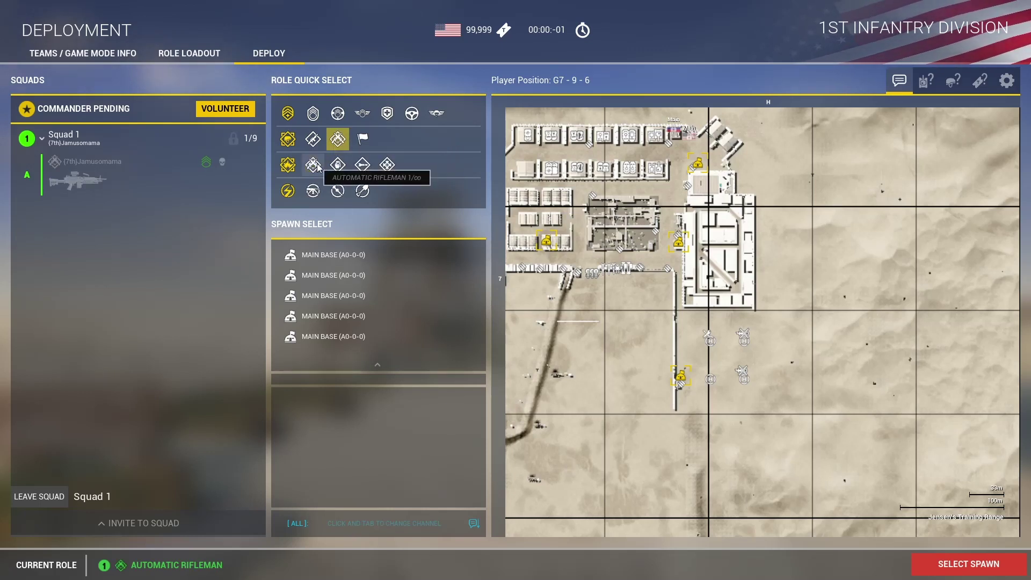
pyautogui.click(340, 148)
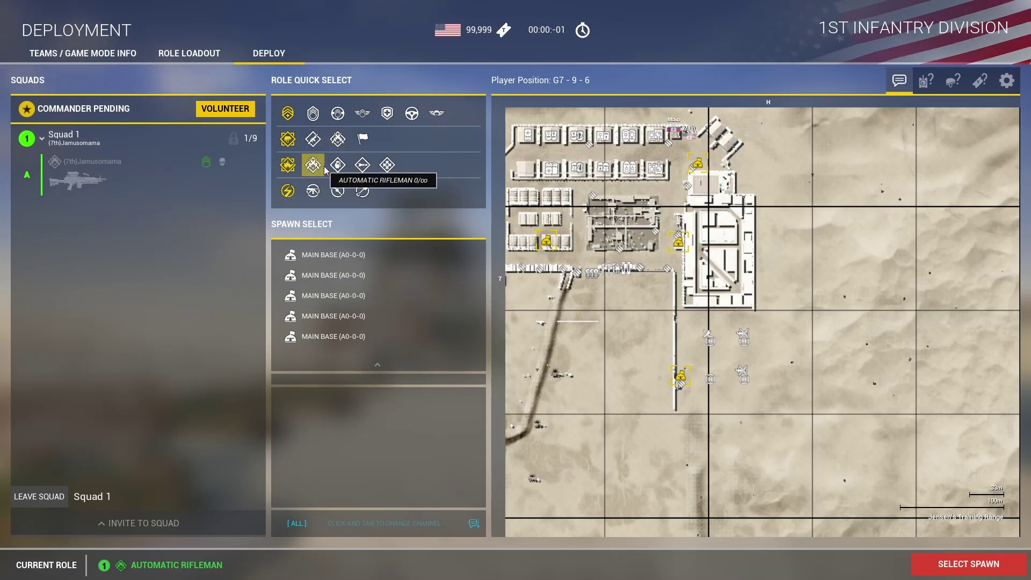
pyautogui.click(337, 164)
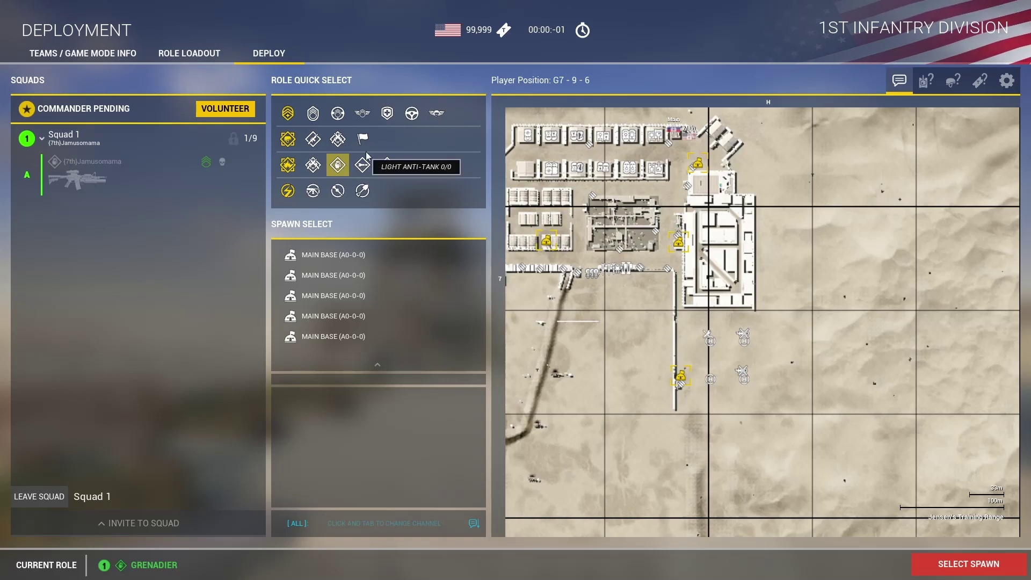
pyautogui.click(365, 190)
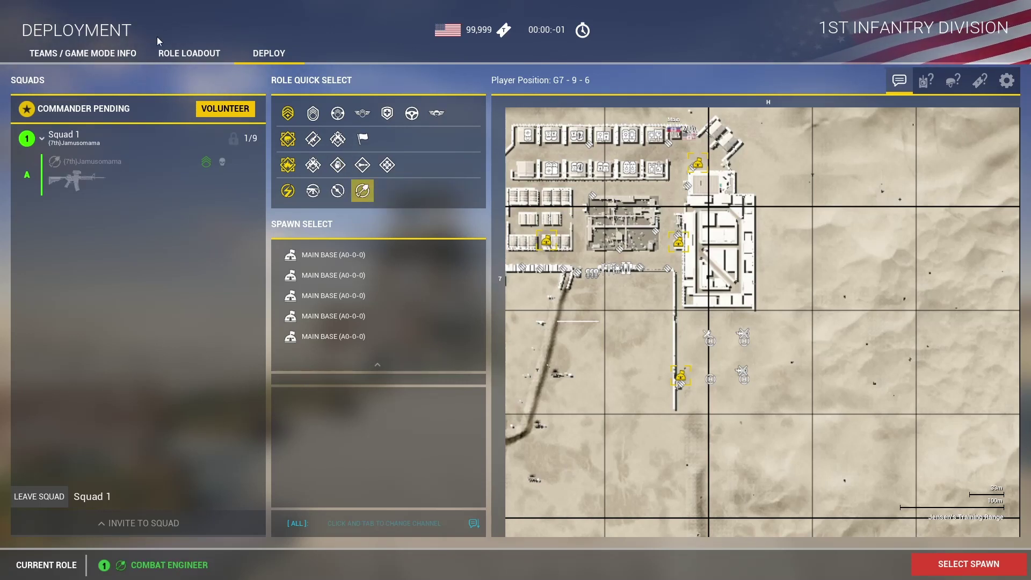
# Step: Open the role loadouts and take the Heavy Anti-Tank specialist role with the M3 MAAWS Tandem variant
pyautogui.click(177, 53)
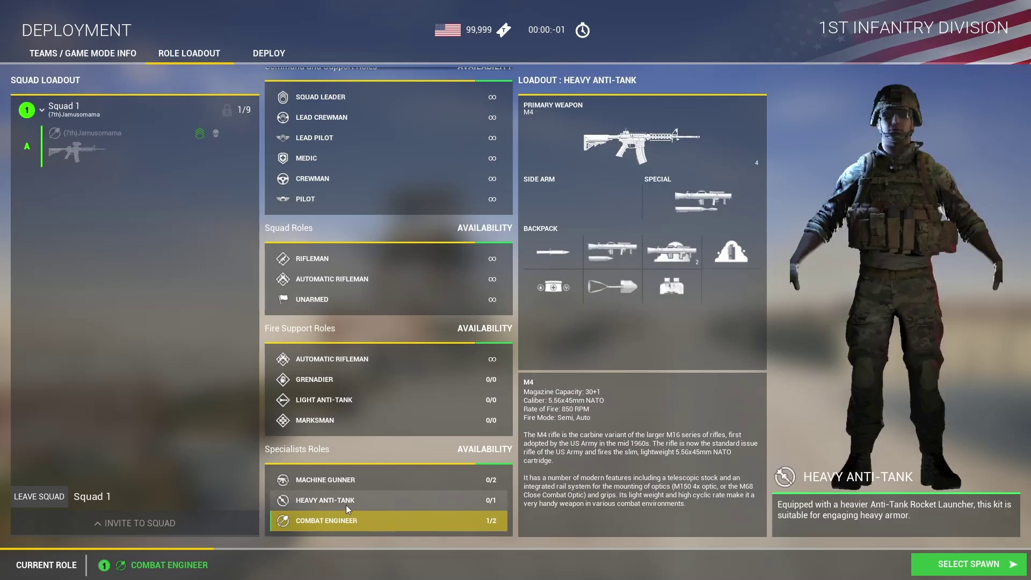
pyautogui.moveTo(346, 505)
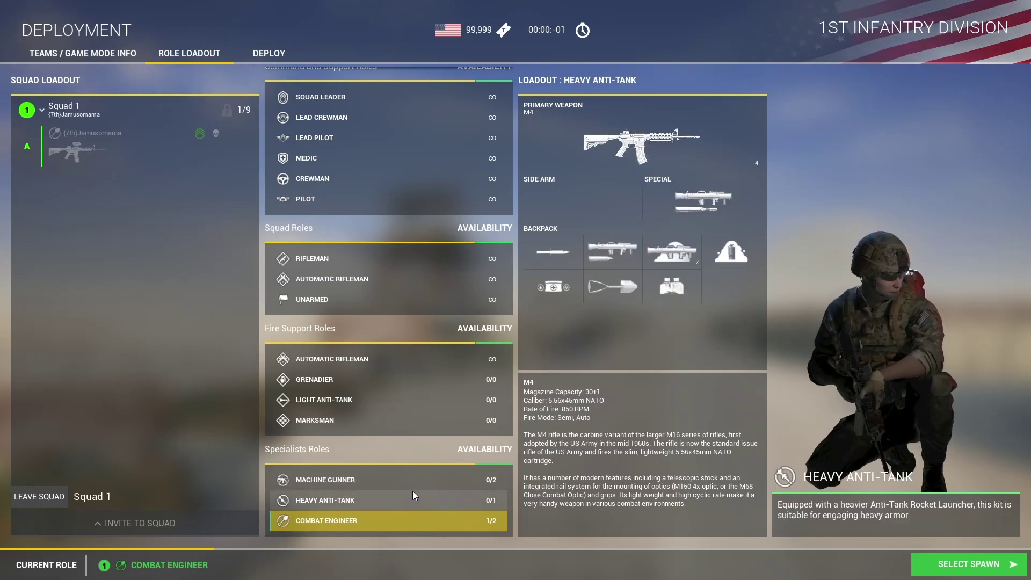
pyautogui.moveTo(404, 504)
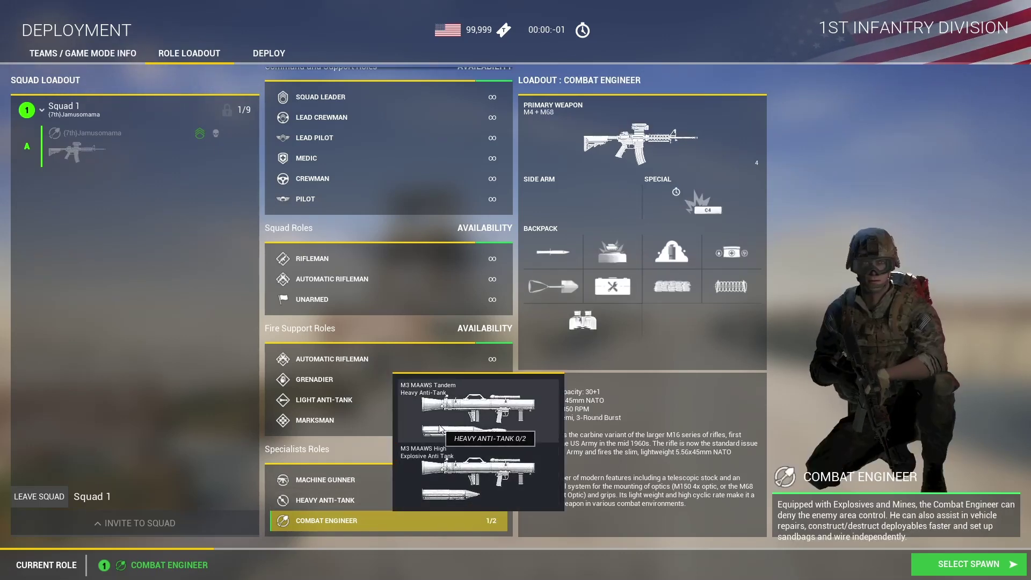
pyautogui.click(482, 431)
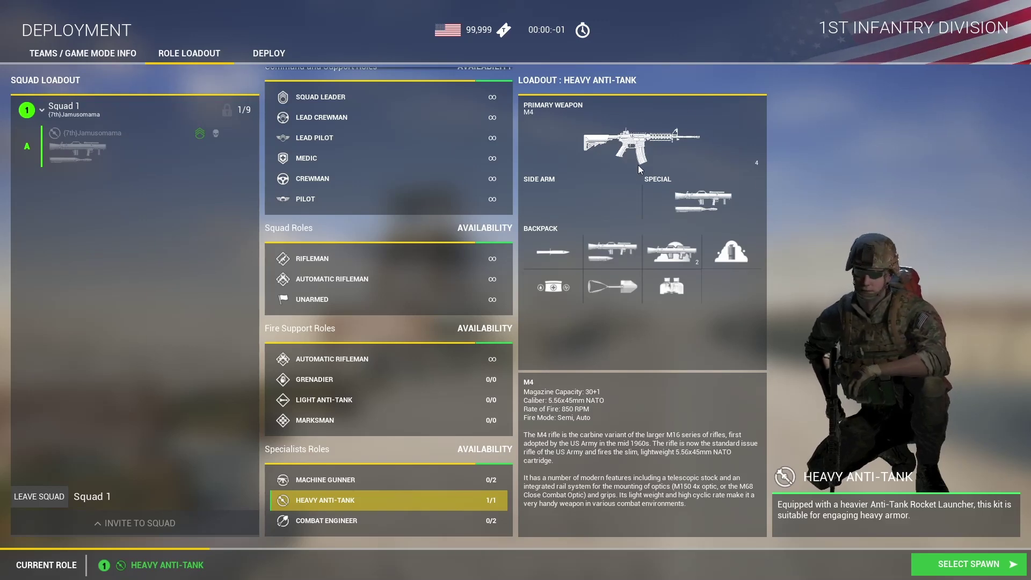
# Step: Try the specialist Machine Gunner role and the Light Anti-Tank role with the M136 AT-4 CS variant
pyautogui.click(404, 482)
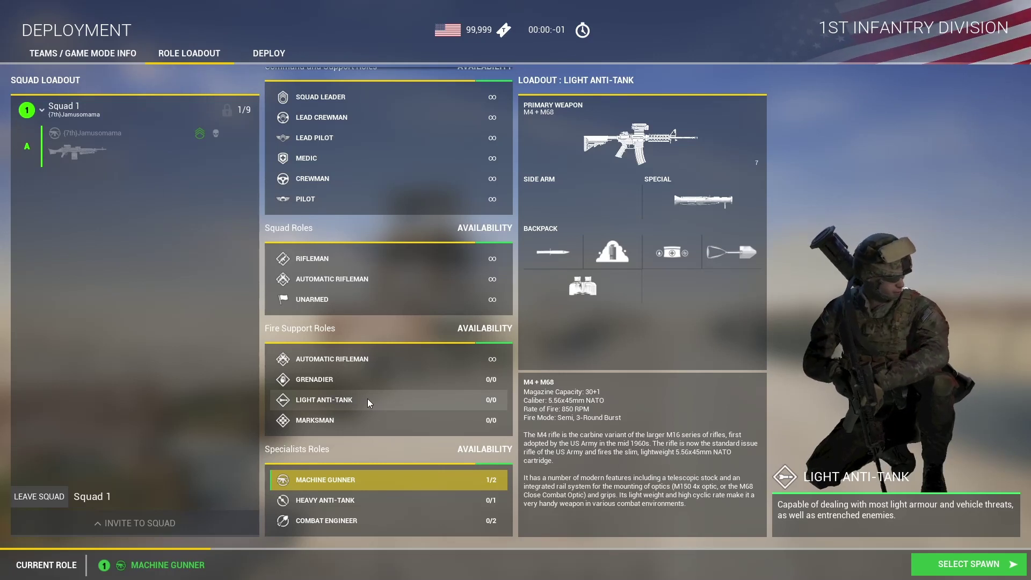
pyautogui.moveTo(367, 402)
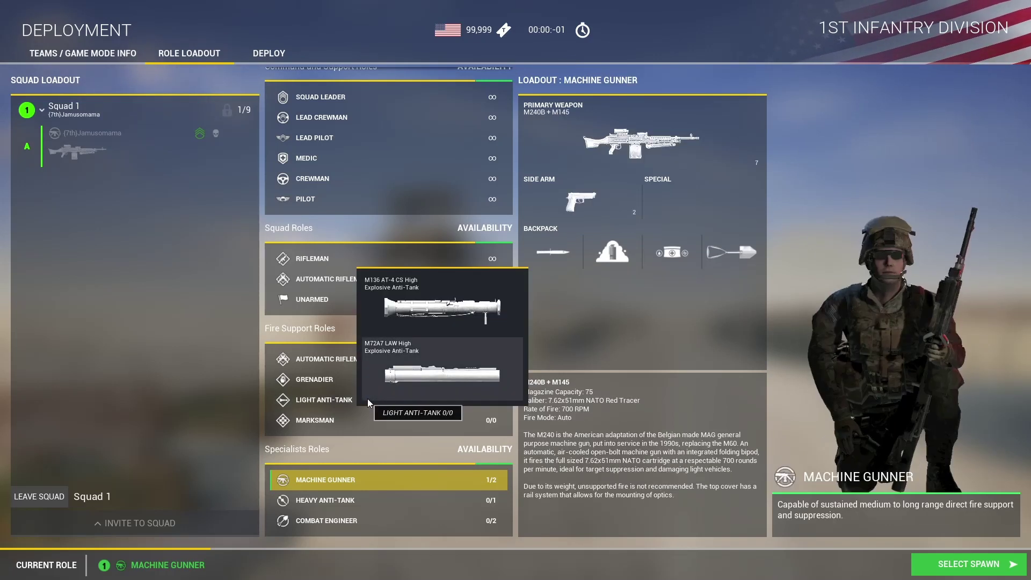
pyautogui.click(407, 306)
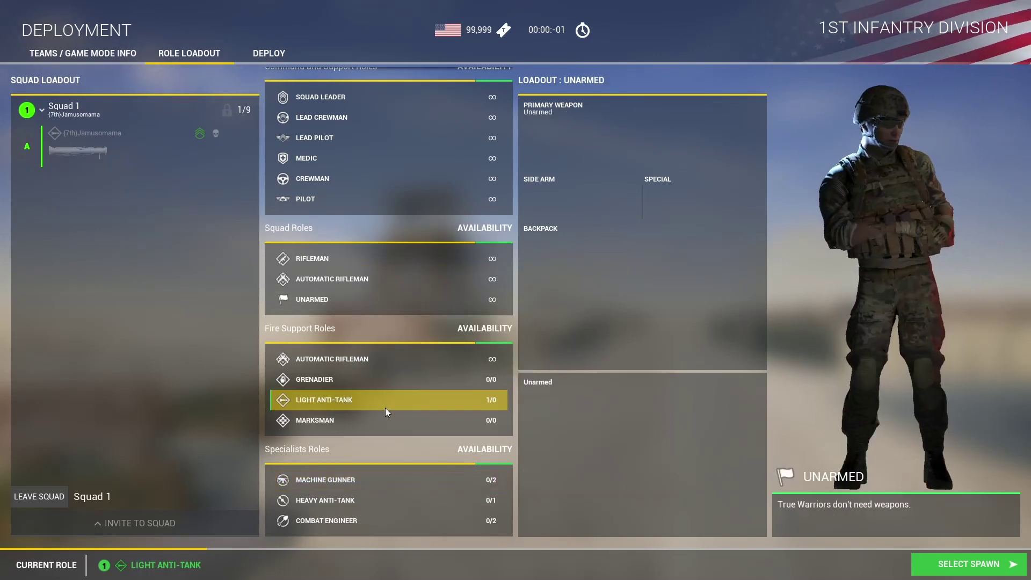
pyautogui.moveTo(372, 403)
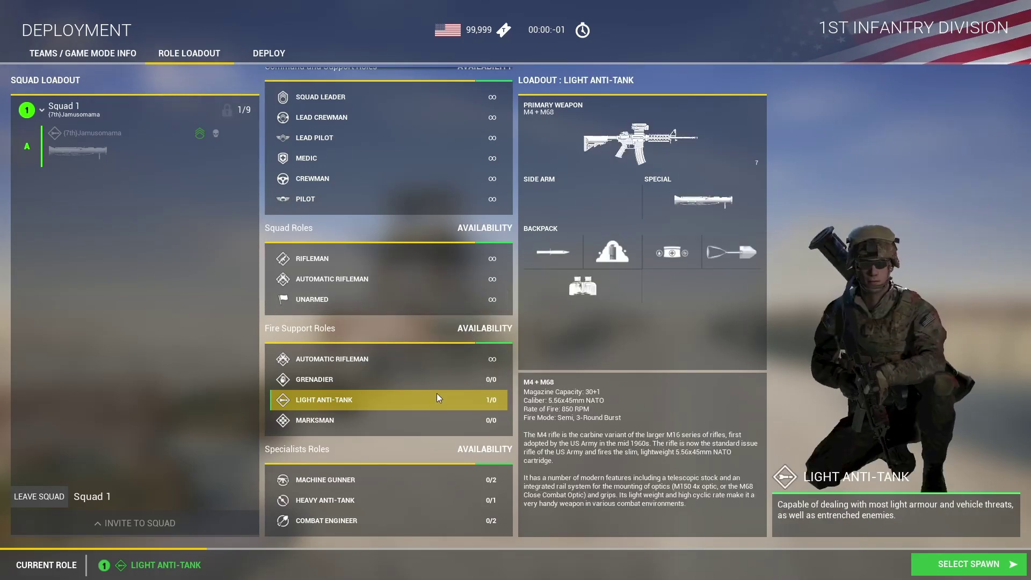
# Step: Try the fire support Automatic Rifleman and Unarmed roles, take the squad Automatic Rifleman role, and look over the Rifleman weapon variants
pyautogui.click(428, 364)
pyautogui.click(421, 305)
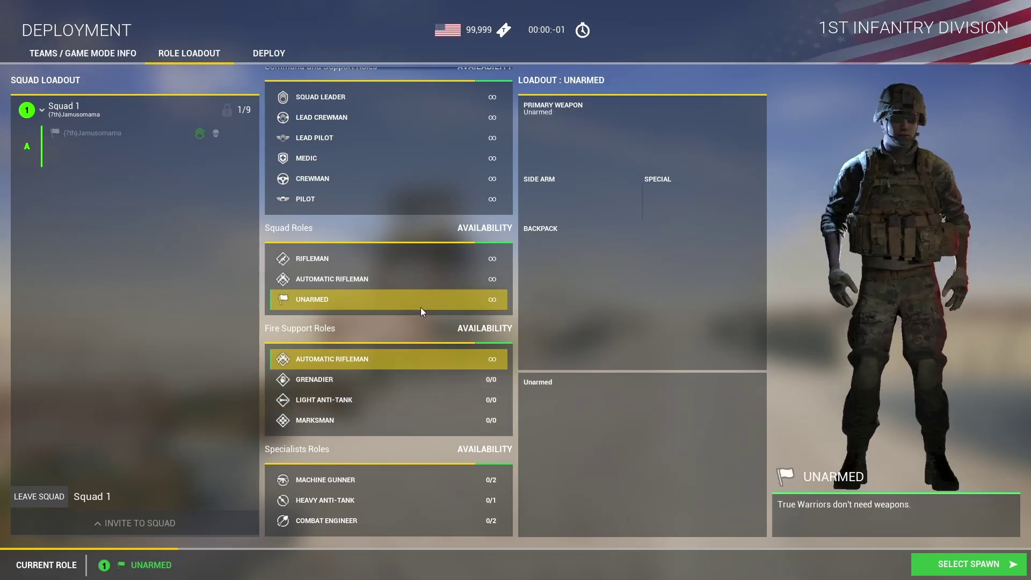
pyautogui.click(363, 278)
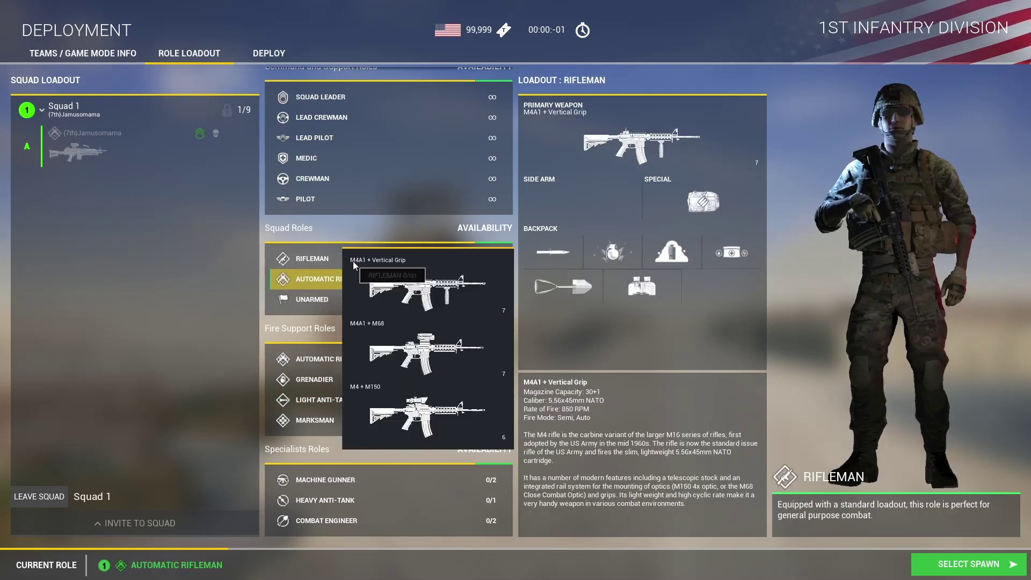
pyautogui.moveTo(375, 258)
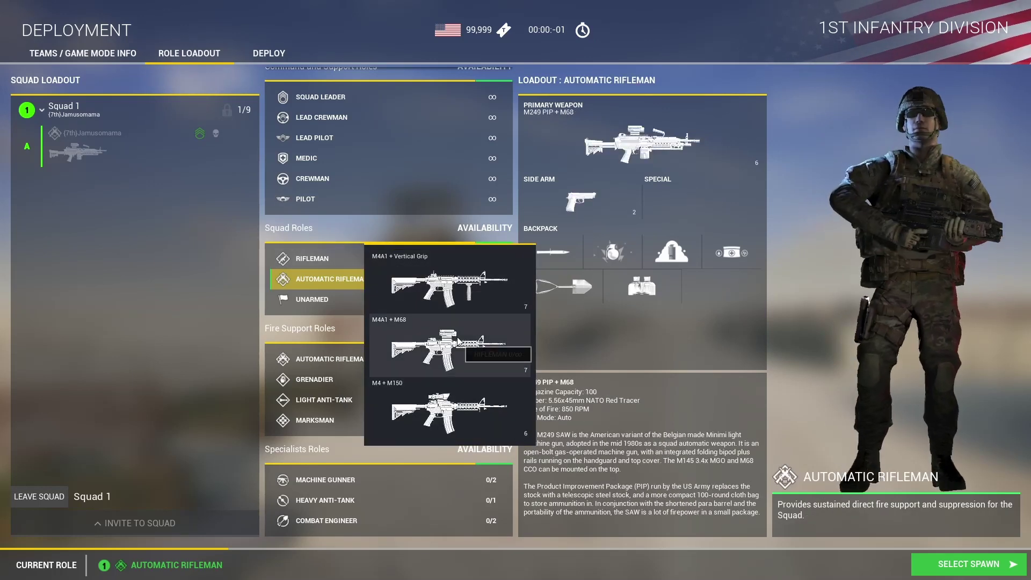
pyautogui.click(438, 298)
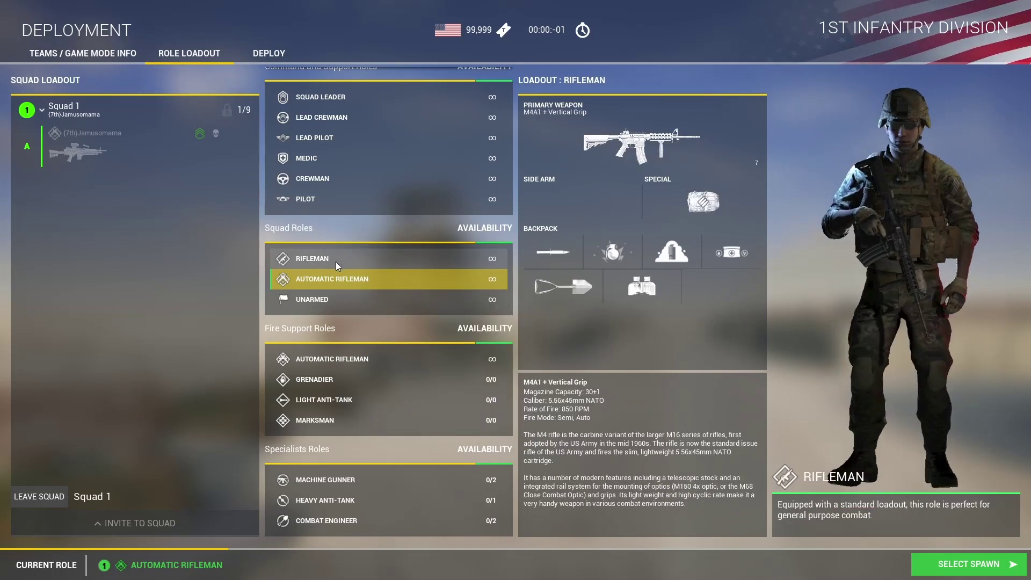
pyautogui.moveTo(336, 262)
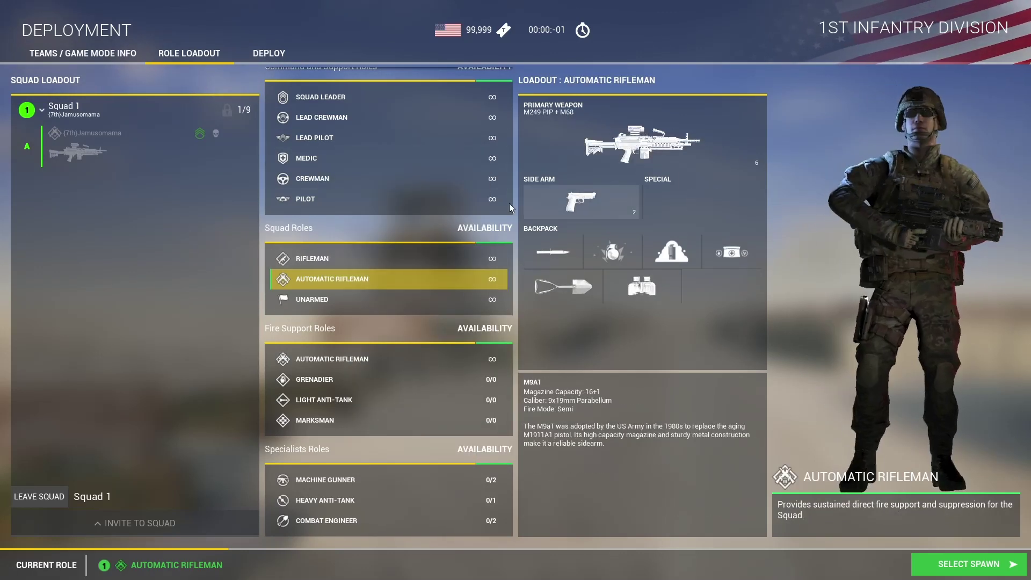
pyautogui.moveTo(420, 163)
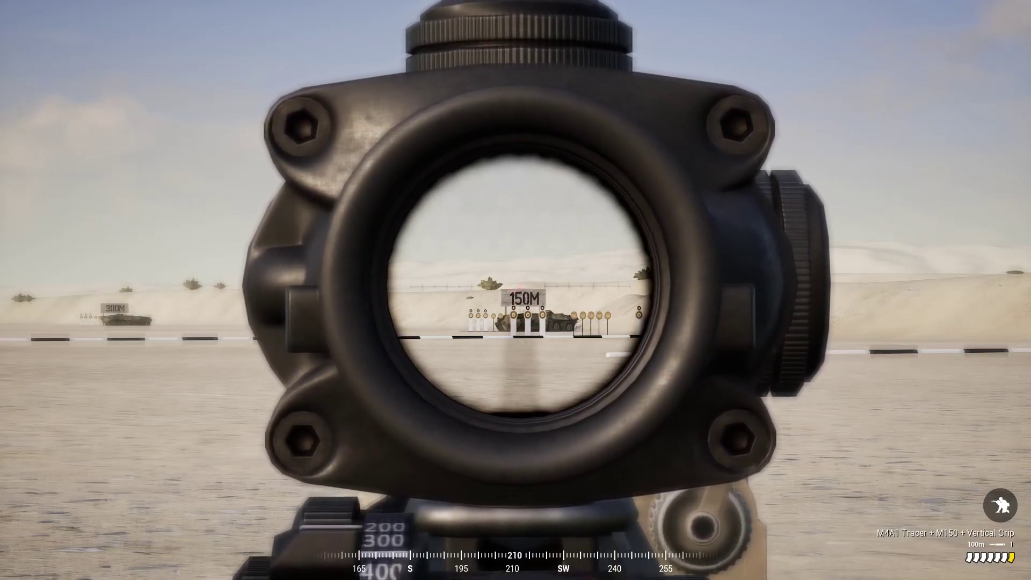
# Step: Stop aiming through the M150 scope of the M4A1 on the firing range
pyautogui.rightClick(516, 290)
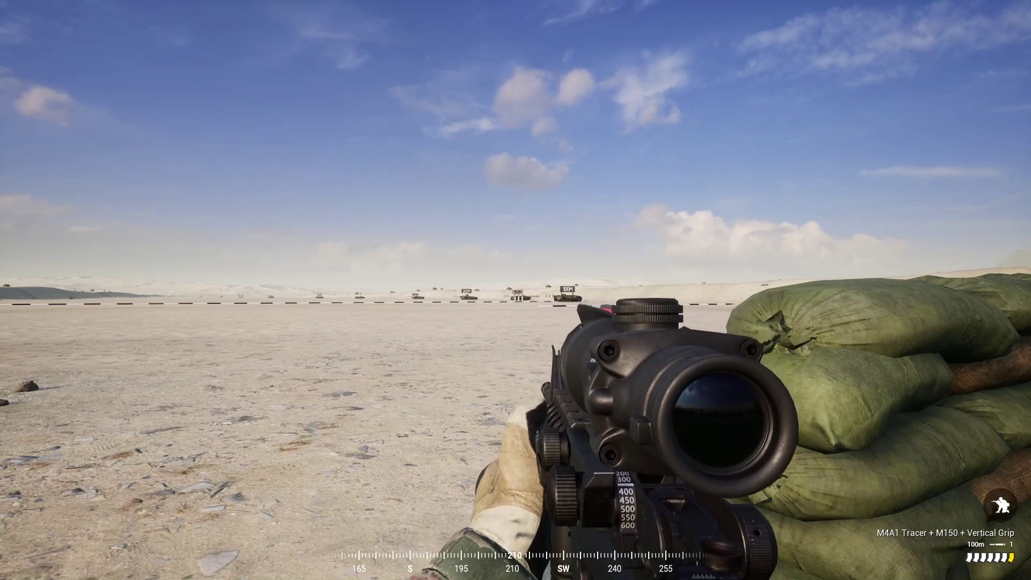